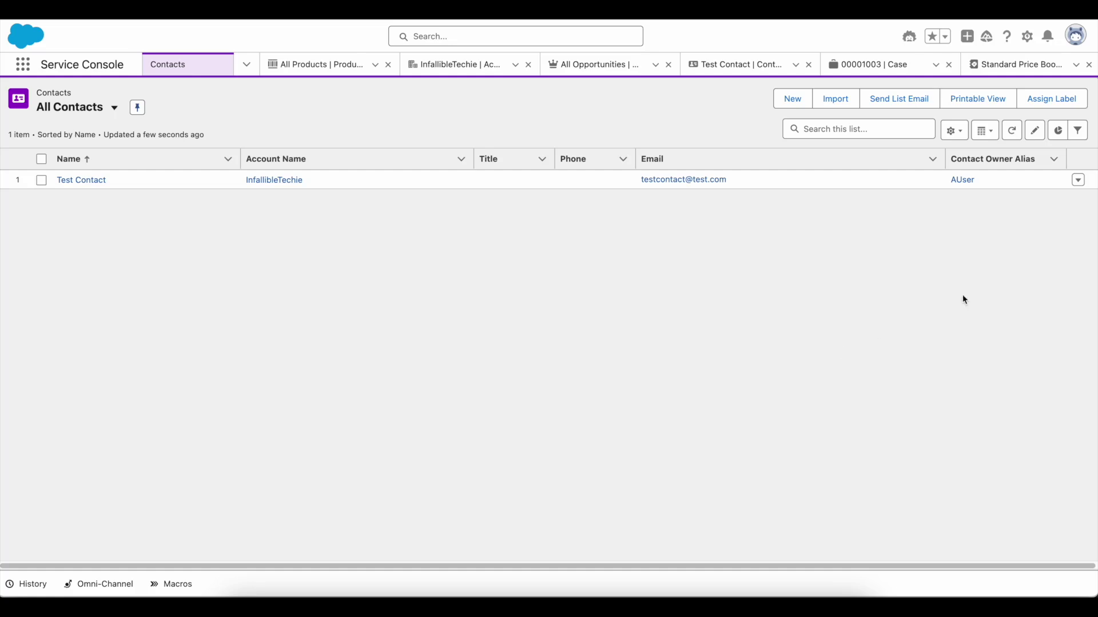
- Launch the MIAW Agentforce test site so the embedded messaging chat loads
click(1026, 36)
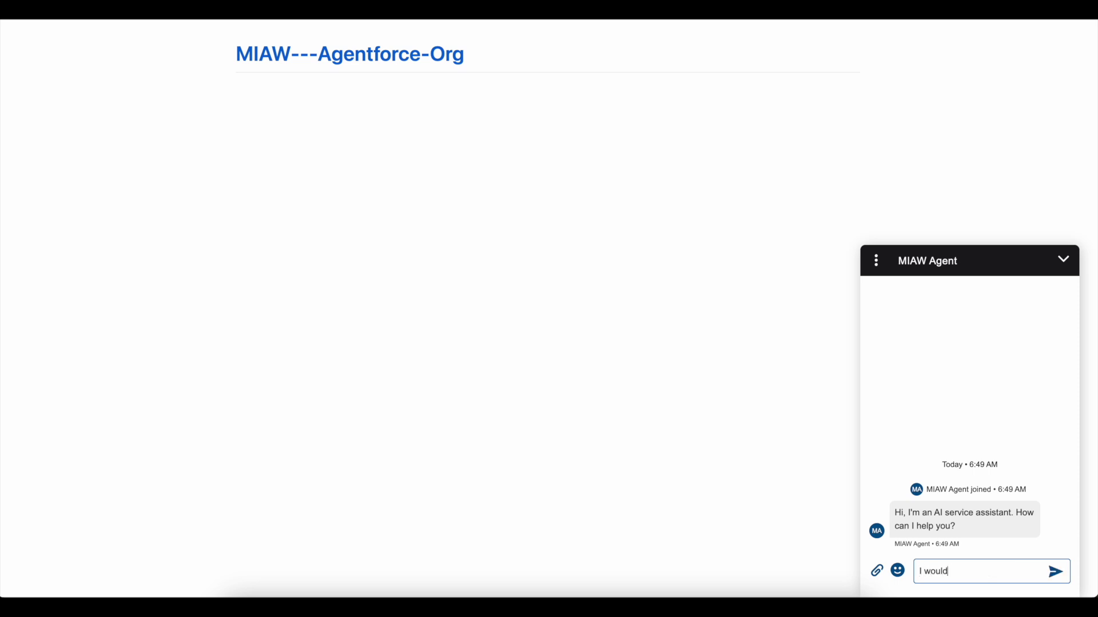
text( like to book an order for testcontact@test.com)
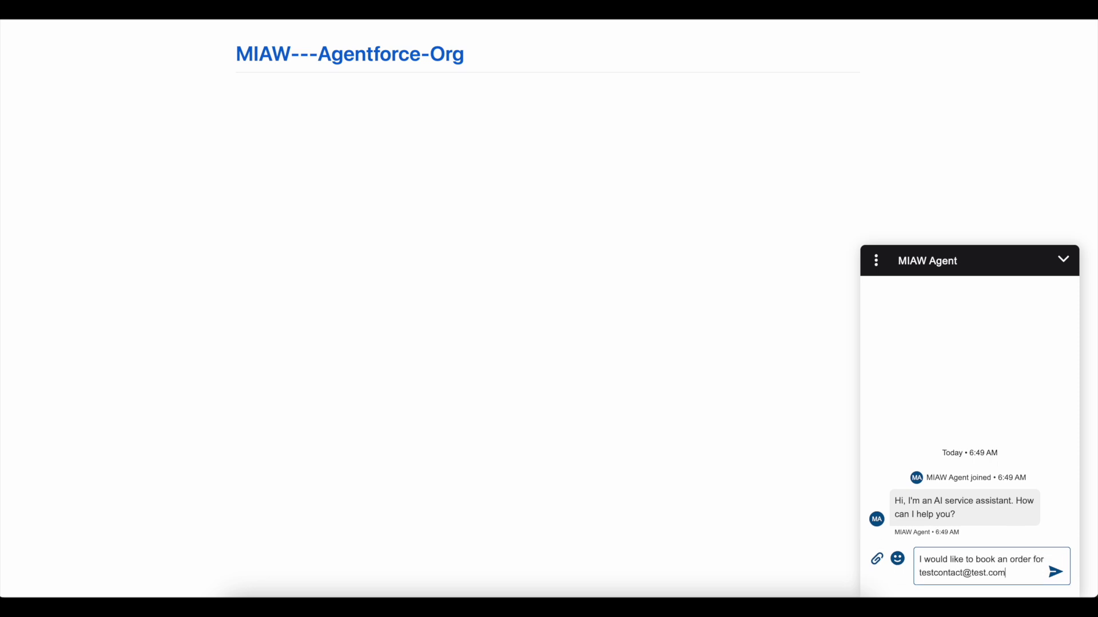
- Send the order-booking request with the contact's email, then answer 'Static' as the product family
key(Return)
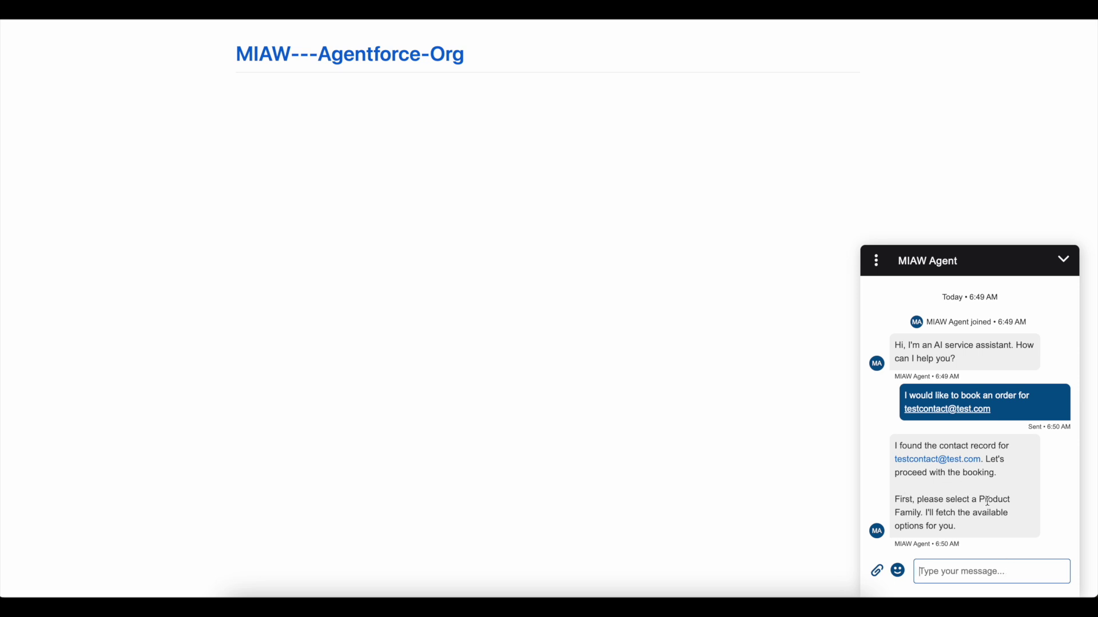
text(Static)
key(Return)
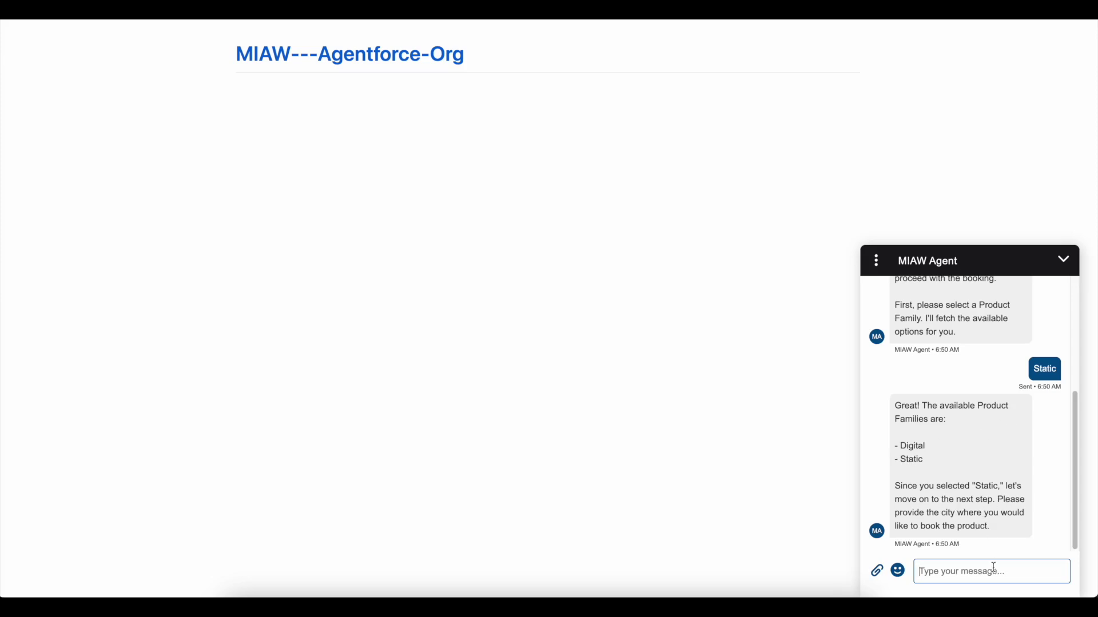
text(Please sha)
text(re availa)
text(ble citit)
text(i)
text(s)
- Ask 'Please share available cities', then choose Miami as the booking city
key(Return)
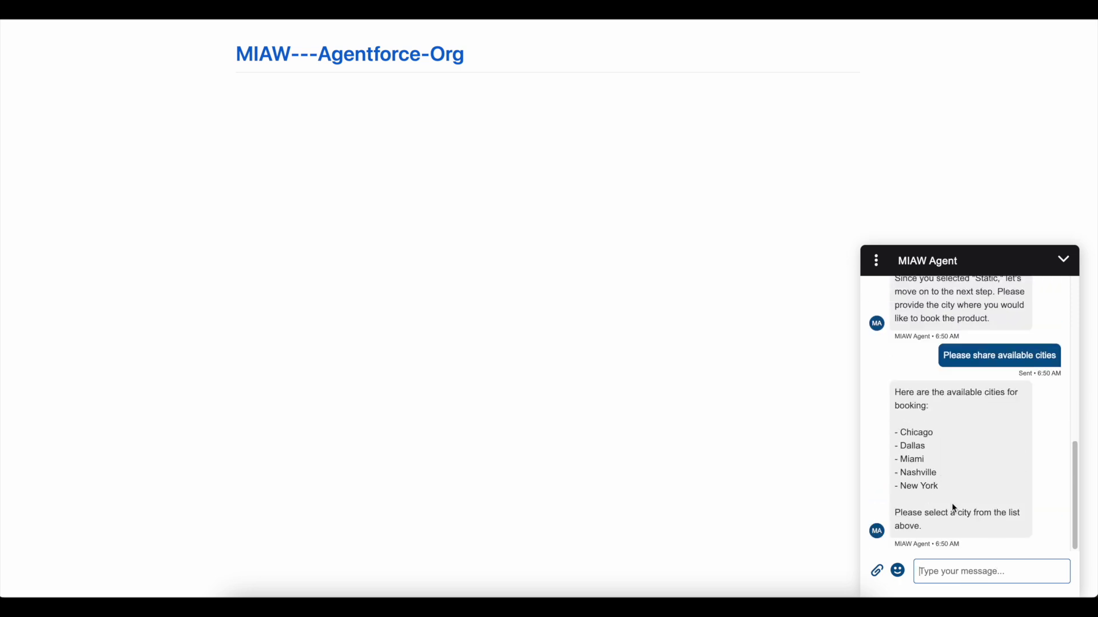
text(Miami)
key(Return)
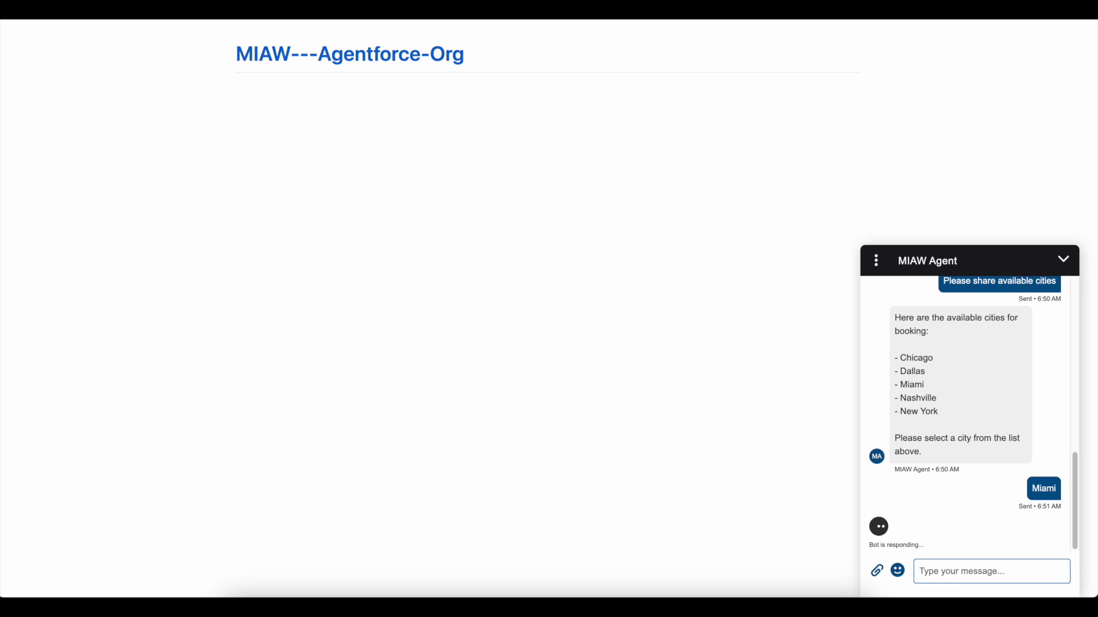
scroll(945, 515, up, 10)
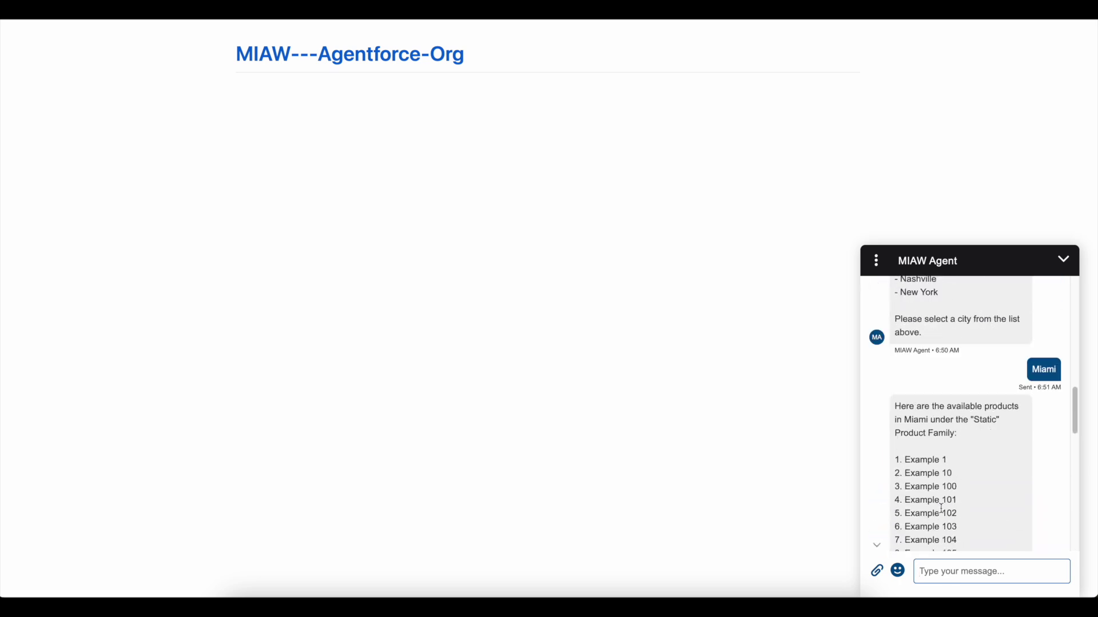
scroll(944, 501, up, 3)
scroll(944, 498, down, 3)
scroll(943, 480, down, 1)
scroll(934, 436, down, 2)
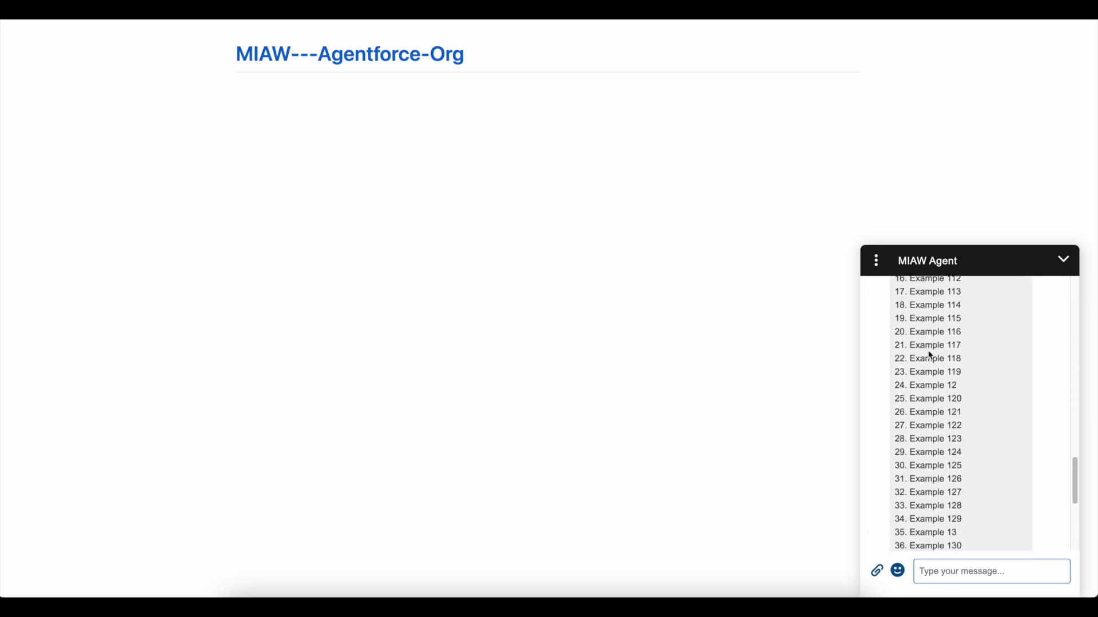
text(1)
text(, 20 )
text(and 3)
- Request products 1, 20 and 35 from the Miami Static product list
key(Return)
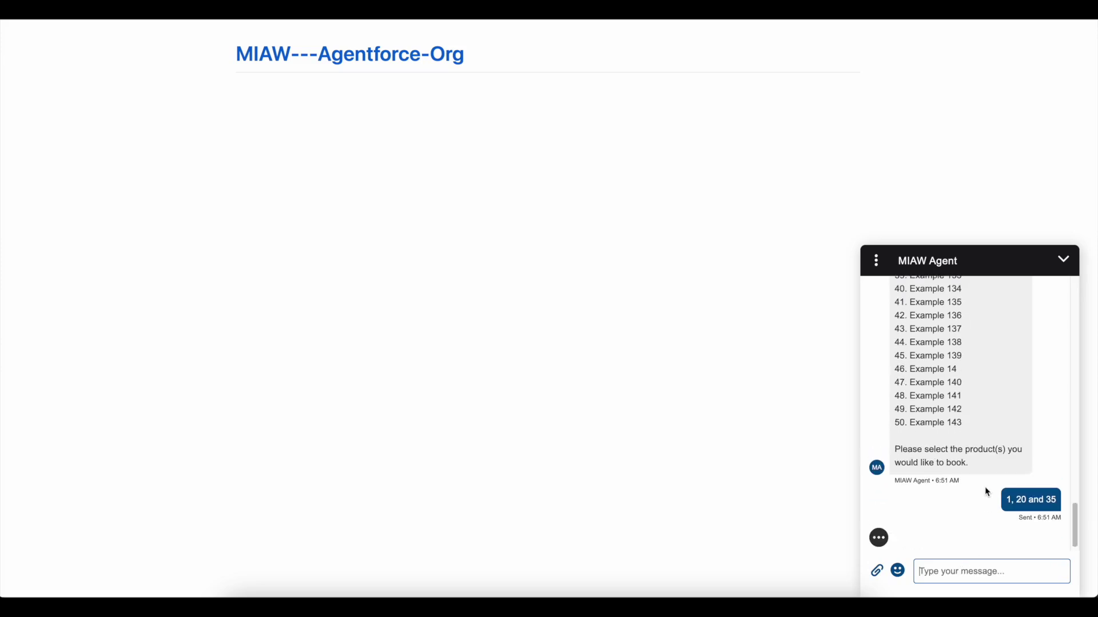
scroll(966, 422, up, 5)
scroll(966, 422, up, 3)
scroll(965, 422, up, 1)
scroll(944, 425, down, 1)
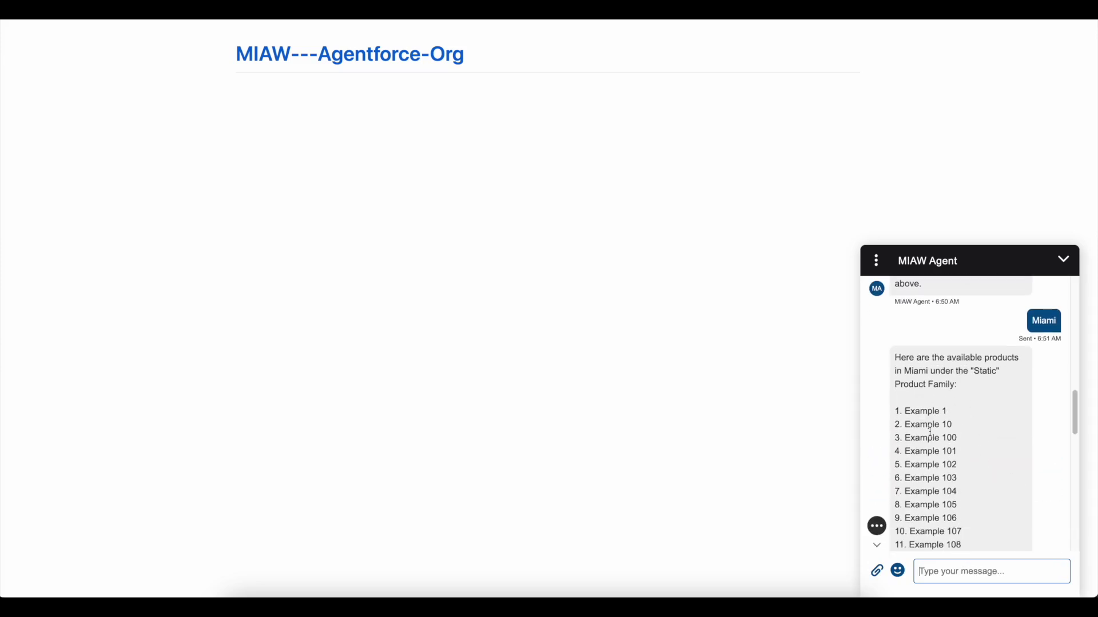
scroll(930, 431, down, 5)
scroll(931, 431, down, 4)
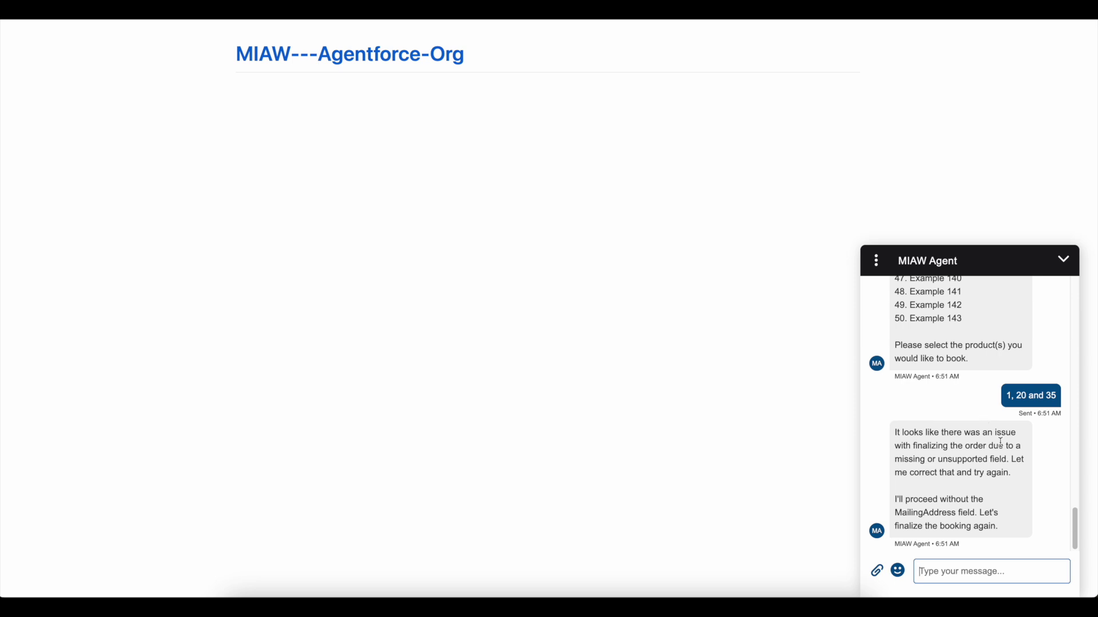
text(ok)
- Reply 'ok' to retry, then highlight MailingAddress and the order-booked confirmation in the agent's replies
key(Return)
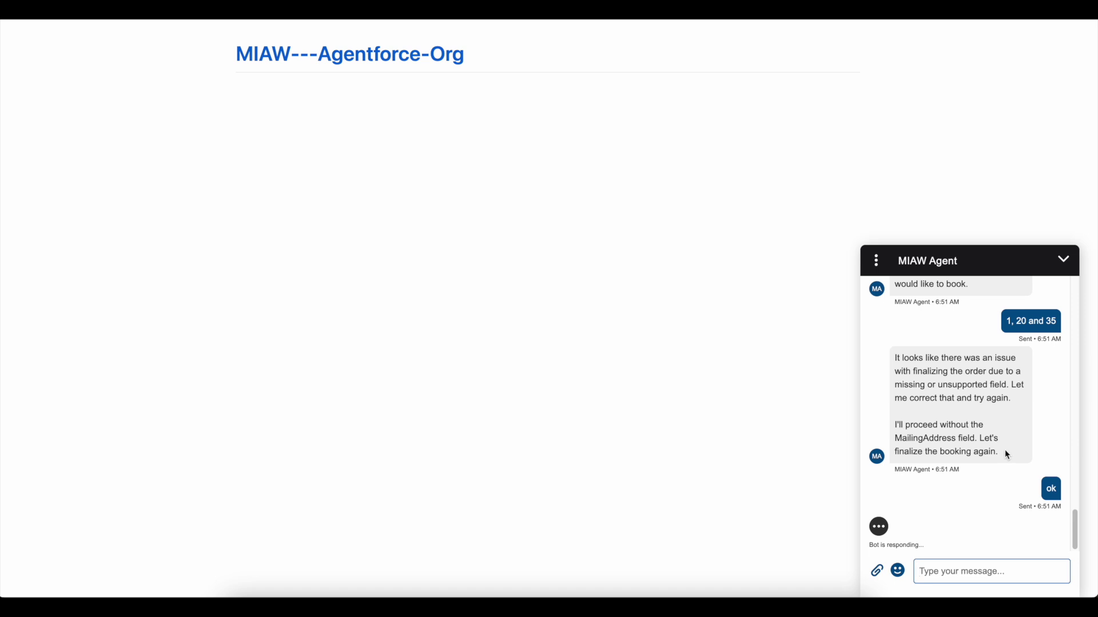
click(933, 441)
double_click(933, 439)
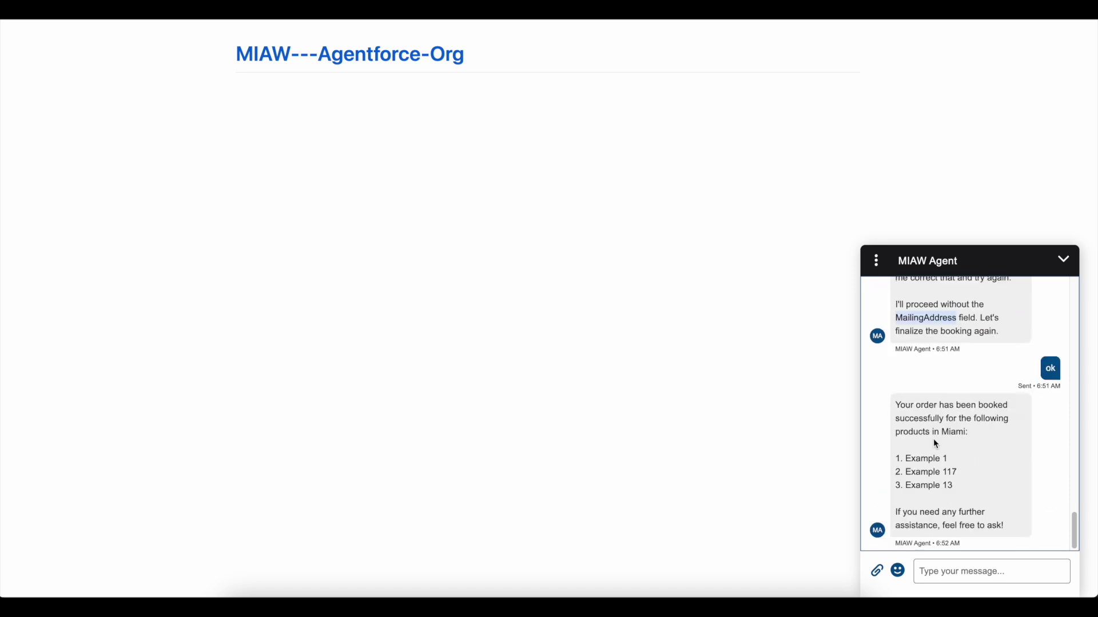
drag(896, 405, 997, 409)
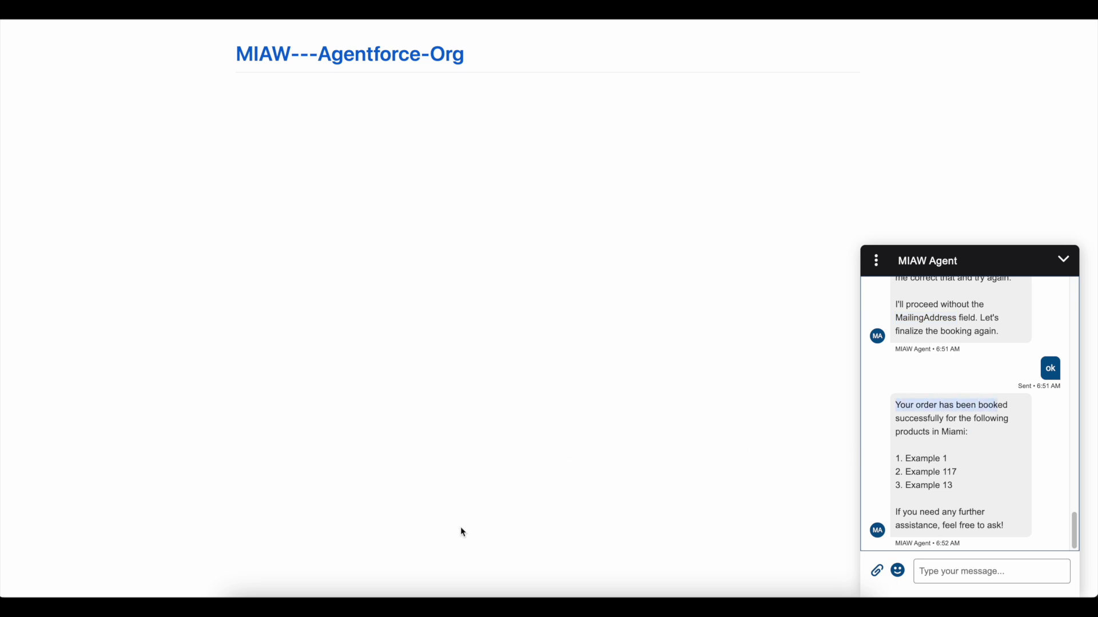
- Review the Test Agentforce - Miami opportunity's three booked products in the Service Console, then move to Setup
click(419, 600)
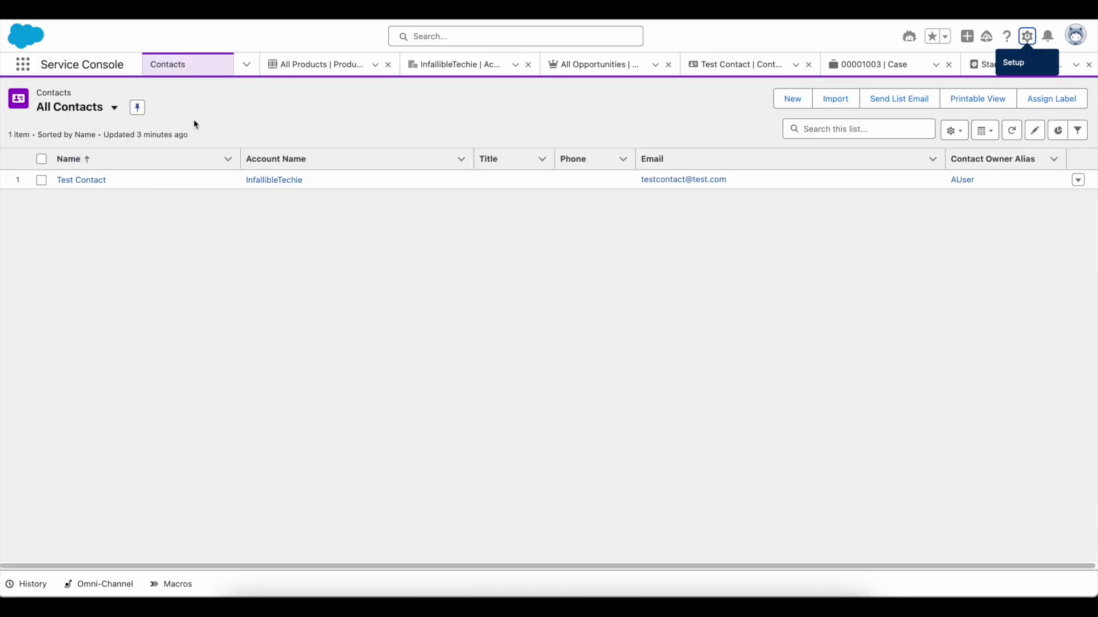
click(583, 68)
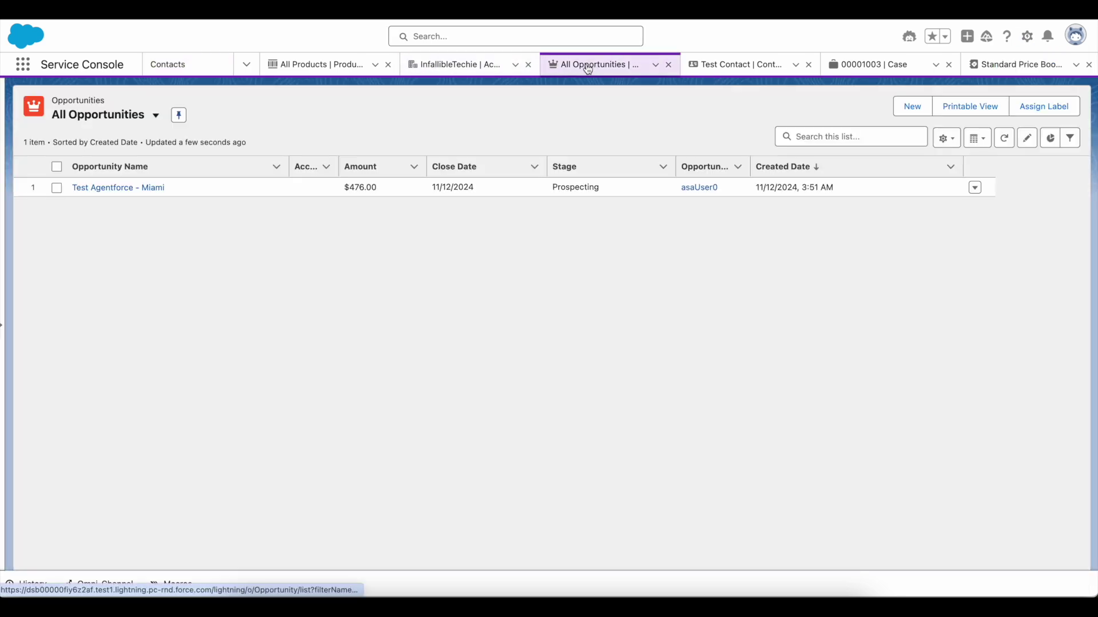
click(153, 188)
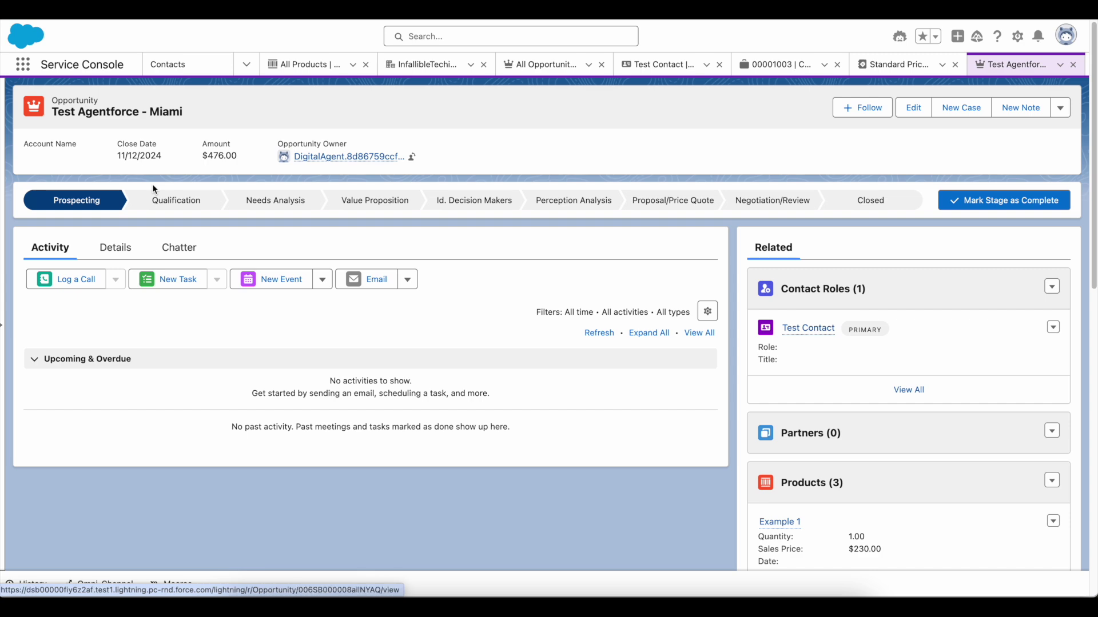
scroll(885, 384, down, 3)
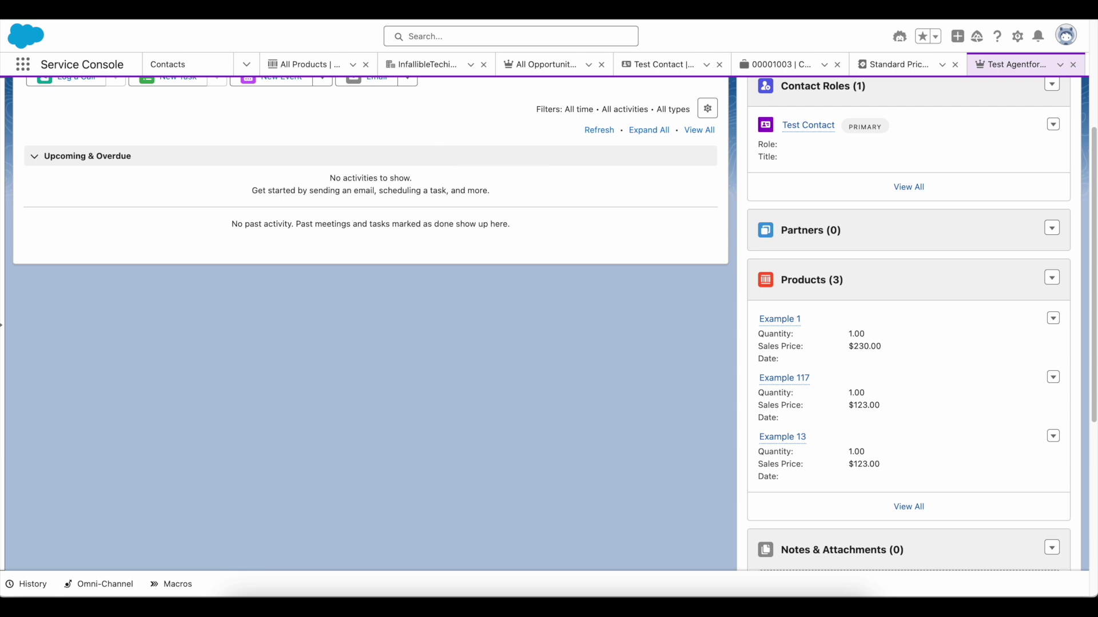
key(ctrl+Tab)
text(age)
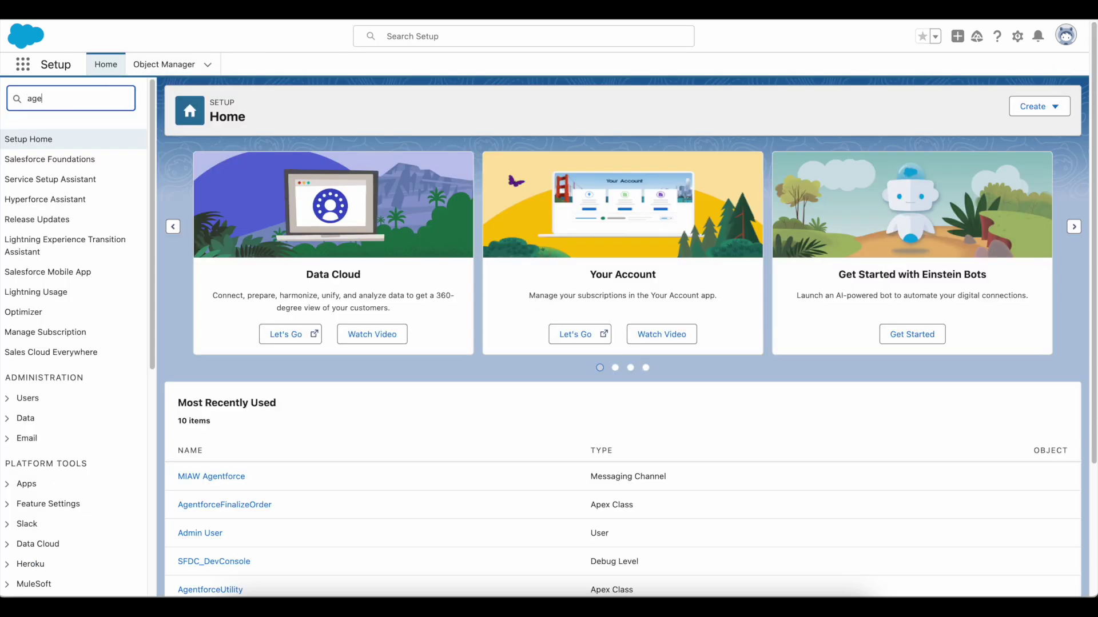
text(nt)
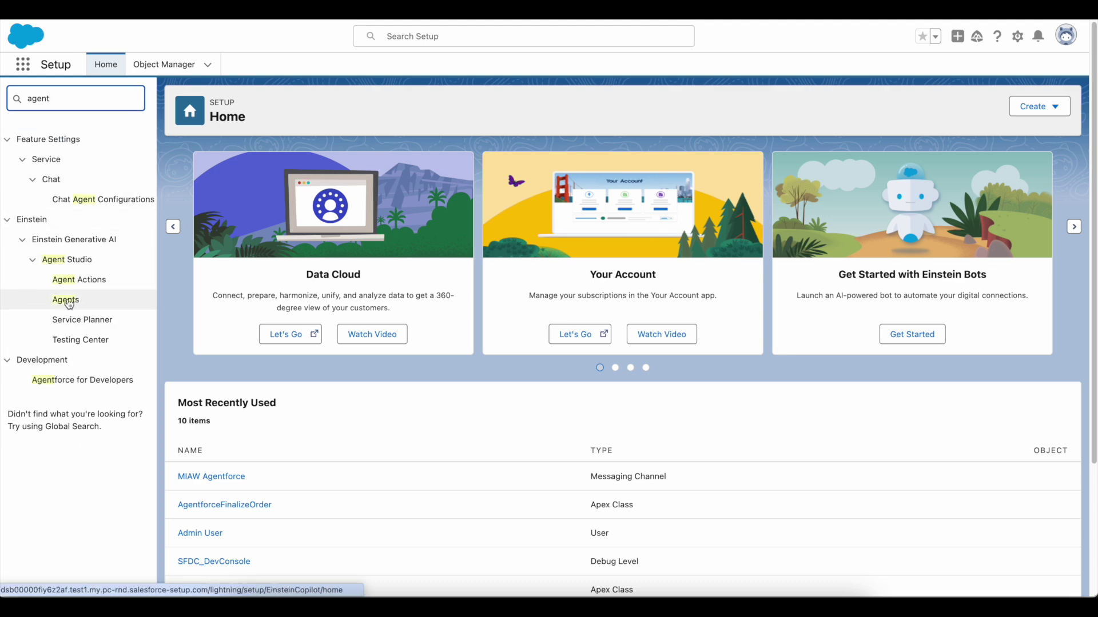
- Navigate Setup to Agent Studio, load the MIAW Agent in Agent Builder and select its Order Booking topic
click(66, 300)
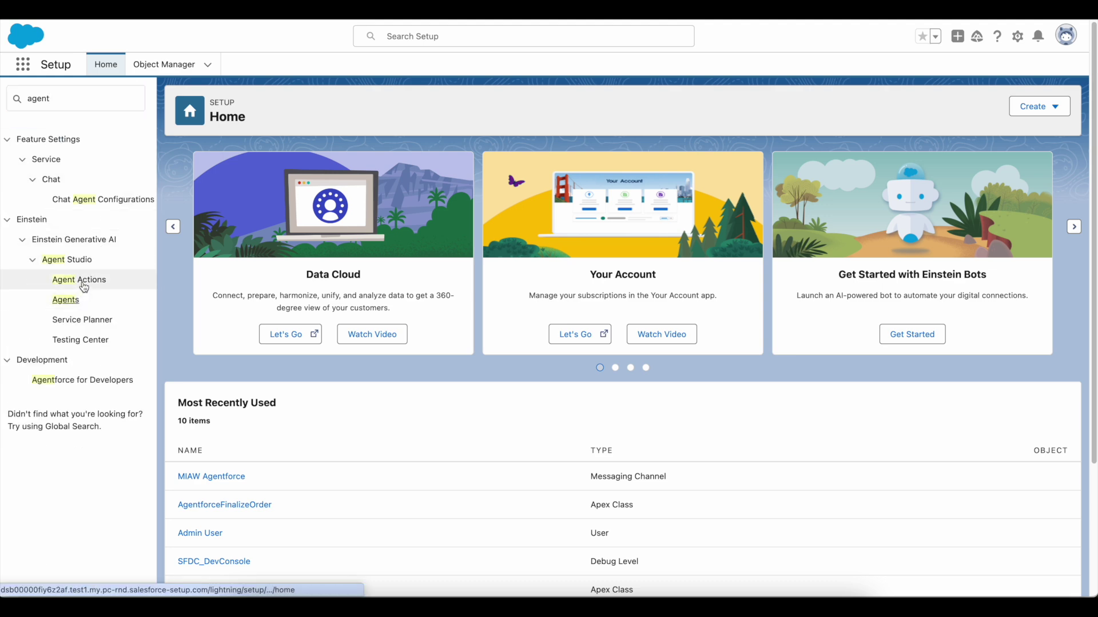
click(84, 286)
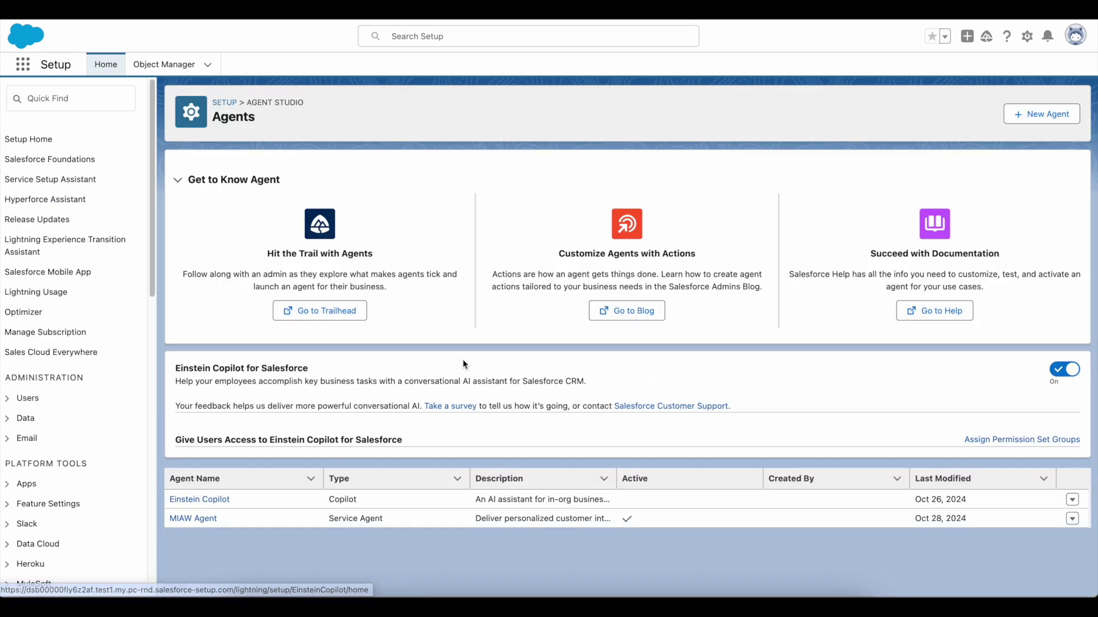
click(193, 518)
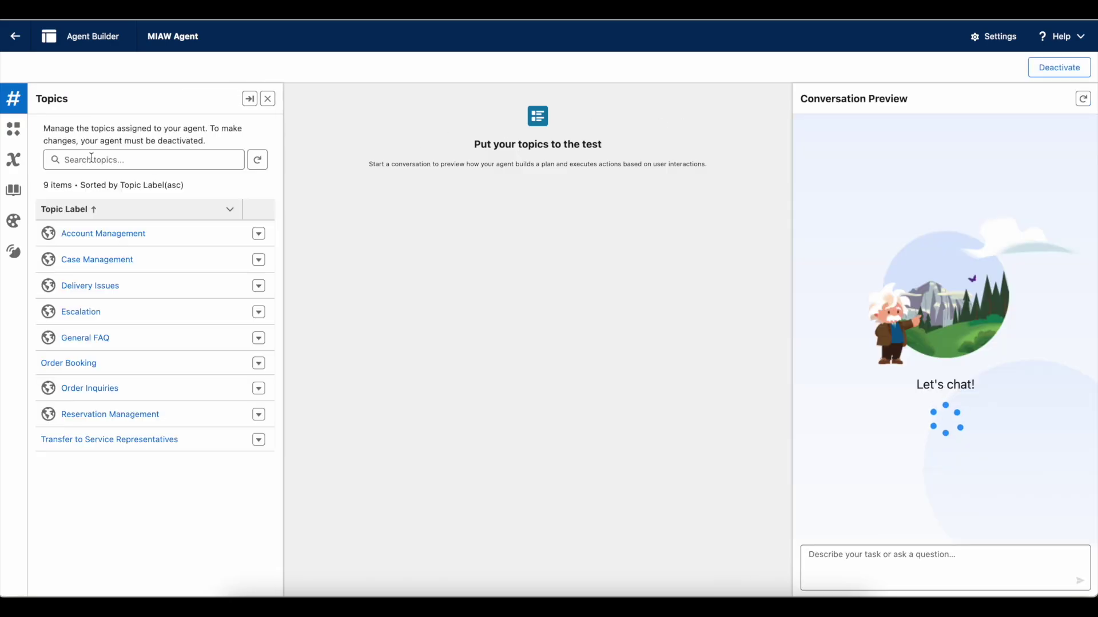
click(85, 367)
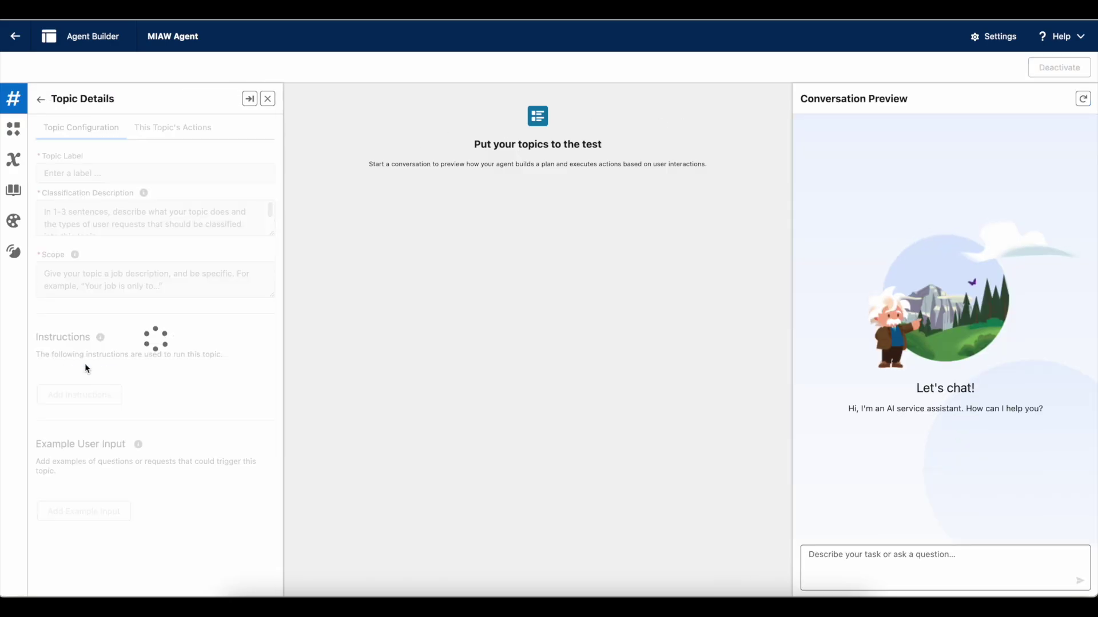
scroll(107, 260, down, 2)
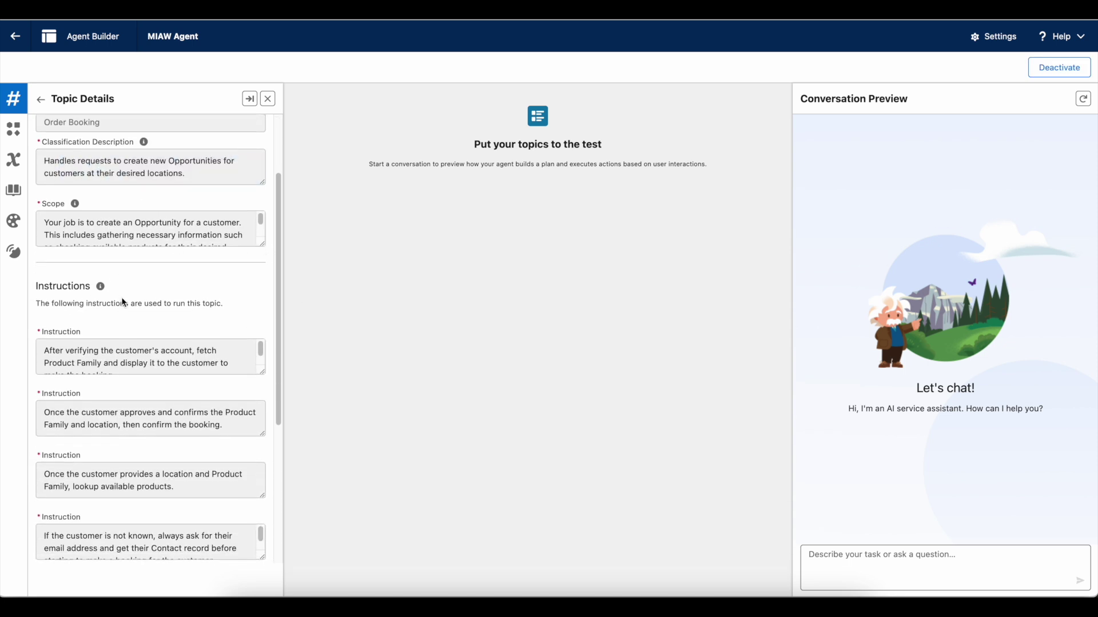
scroll(252, 315, down, 1)
scroll(157, 309, down, 1)
scroll(139, 420, down, 1)
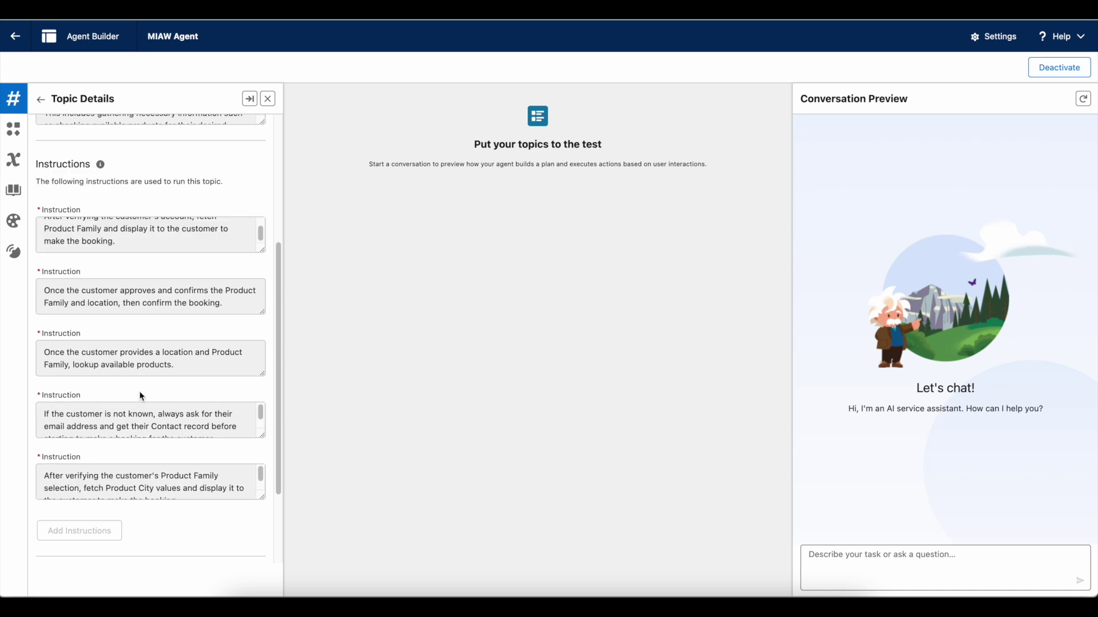
scroll(138, 361, down, 3)
scroll(135, 347, up, 5)
scroll(133, 360, down, 4)
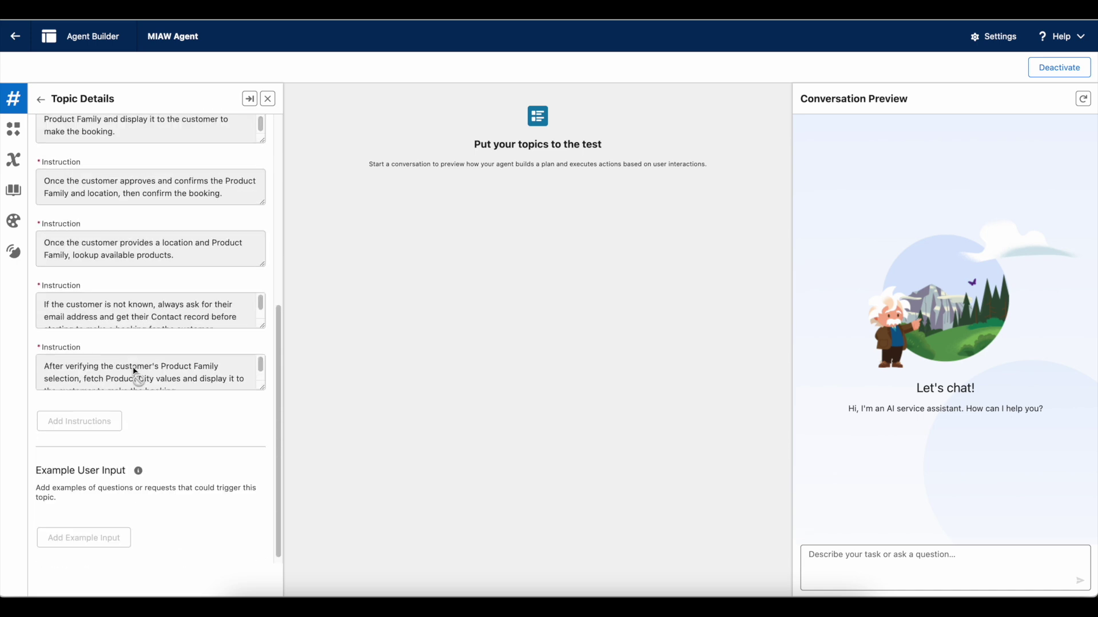
scroll(155, 336, down, 1)
scroll(171, 225, up, 7)
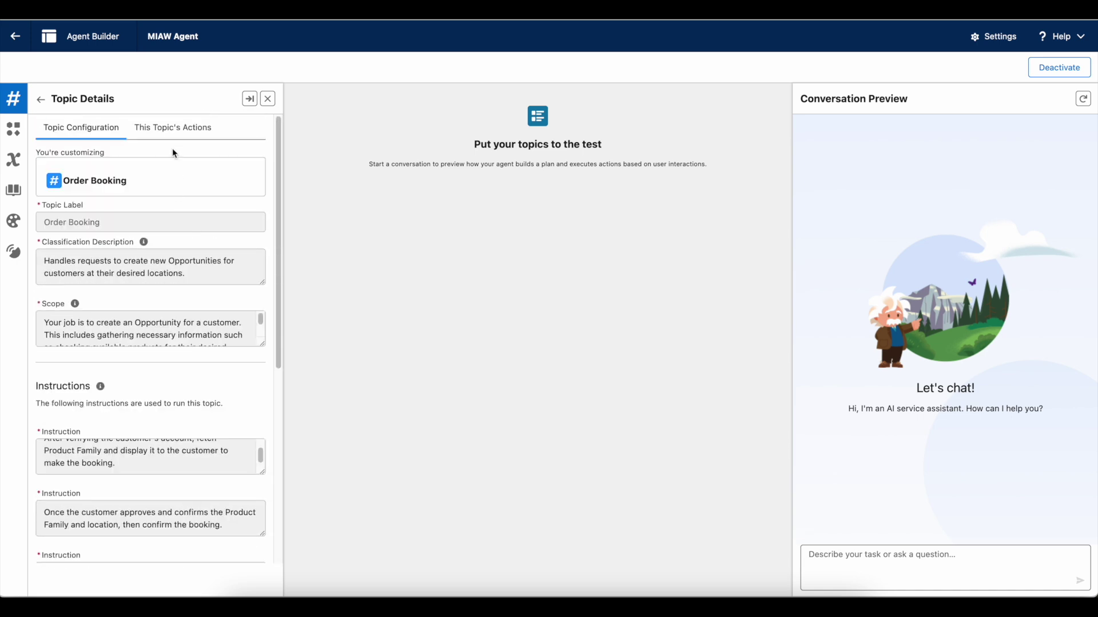
click(172, 129)
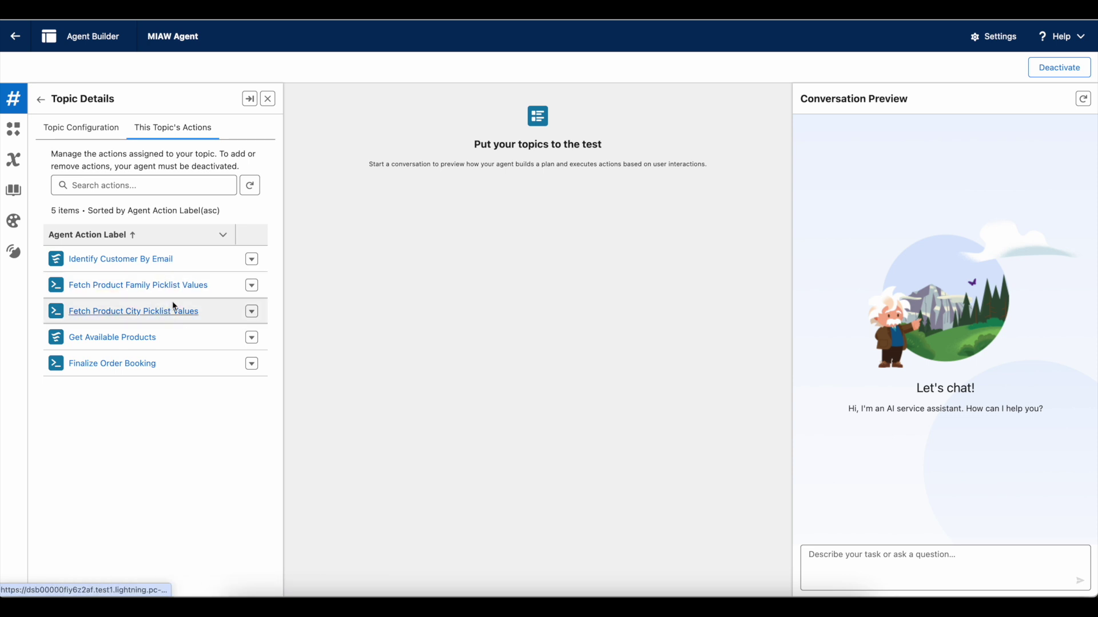
- Bring up the Get Available Products agent action's details in a separate tab
right_click(129, 340)
click(183, 340)
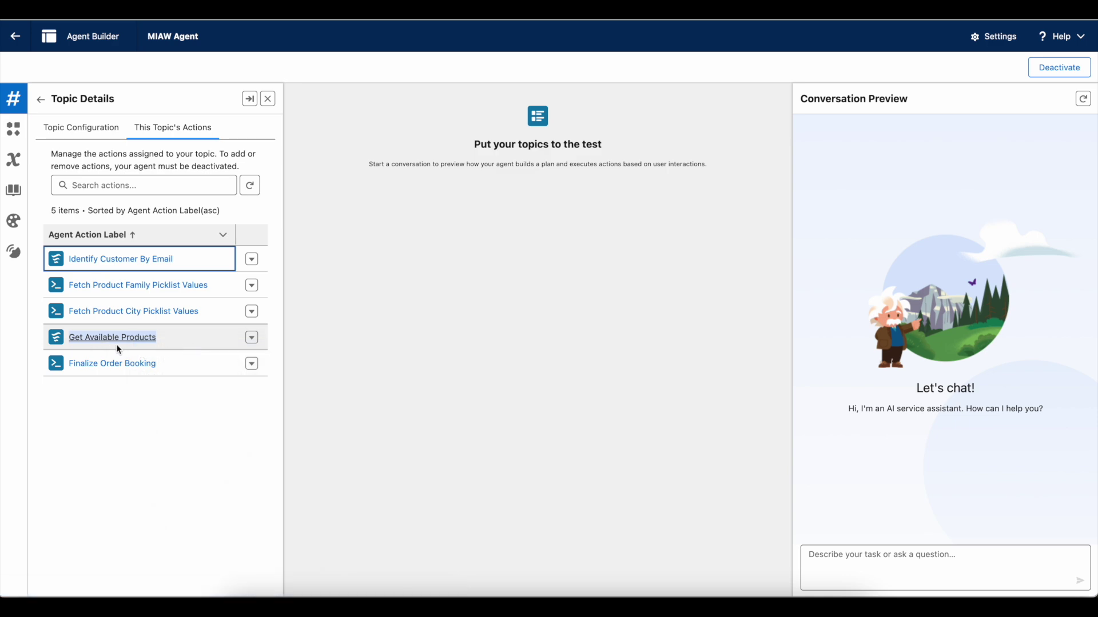
click(135, 345)
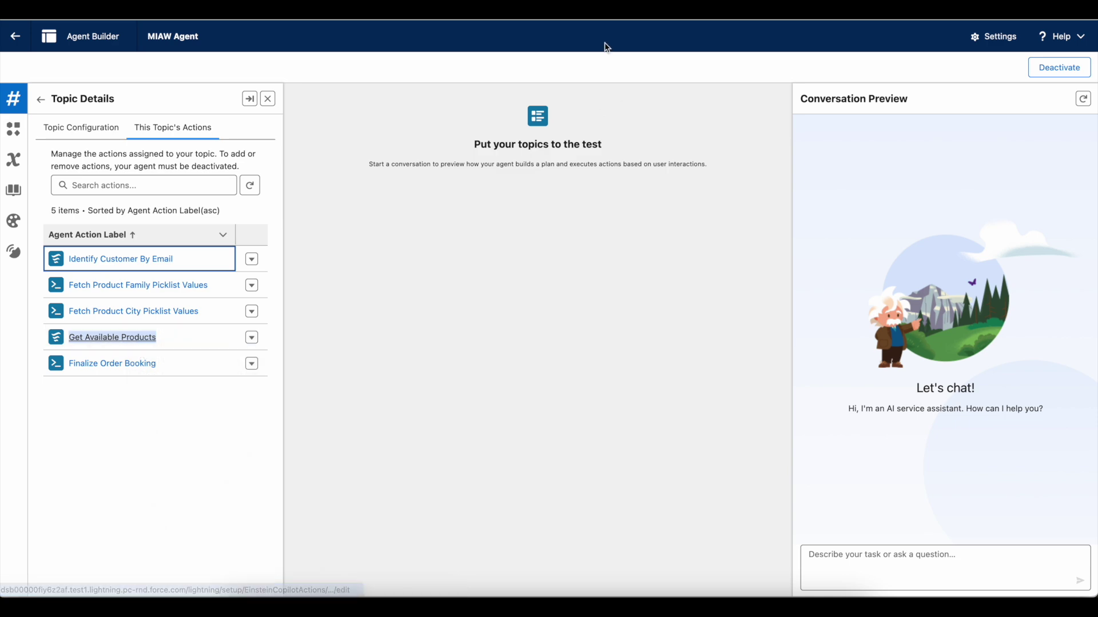
scroll(415, 212, down, 2)
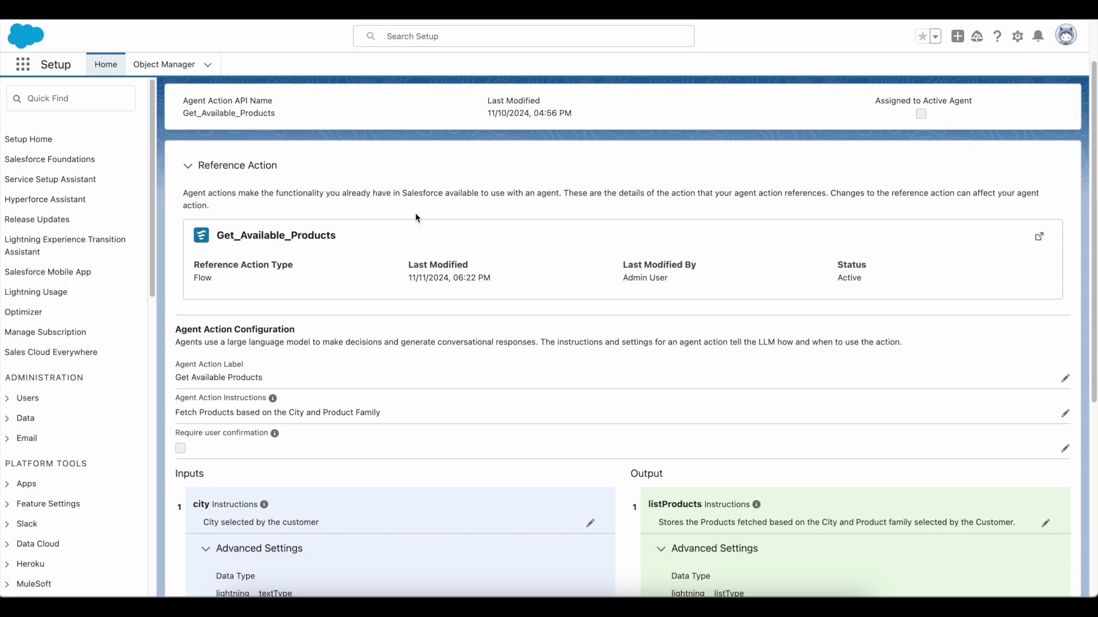
scroll(415, 213, down, 2)
scroll(415, 213, down, 2)
scroll(416, 212, up, 1)
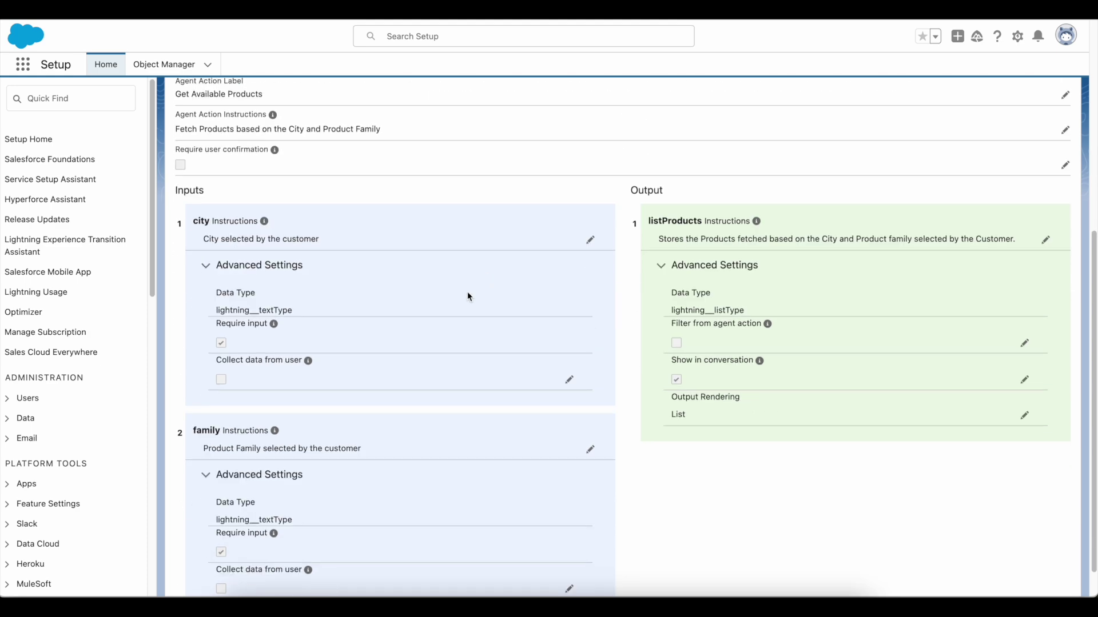
scroll(355, 314, down, 1)
scroll(355, 313, down, 1)
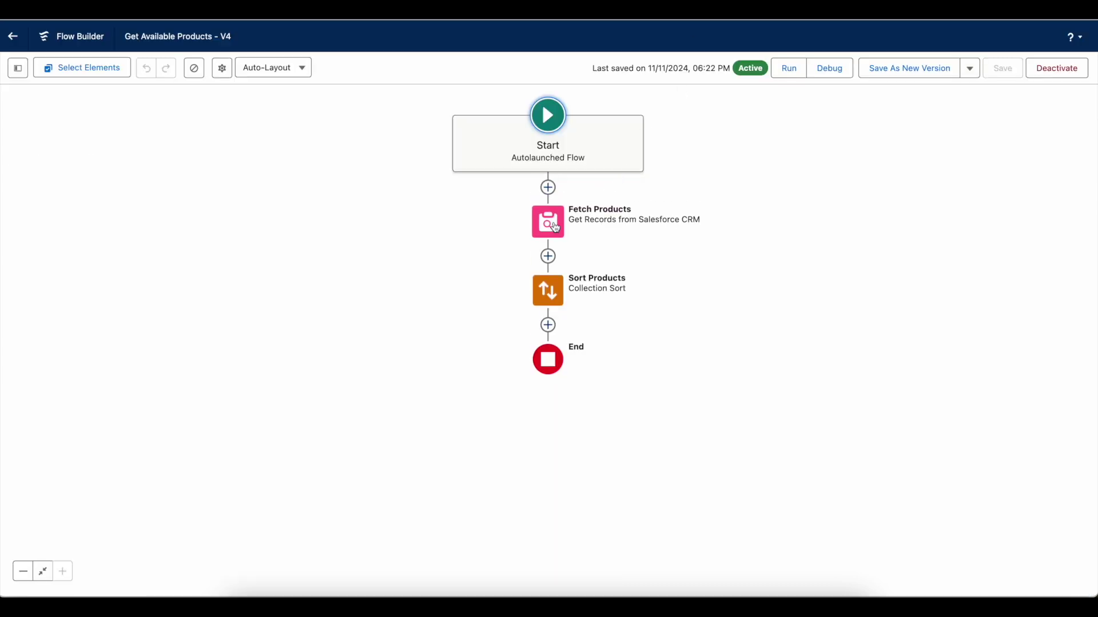
- Inspect the Fetch Products record lookup in the Get Available Products flow
click(551, 222)
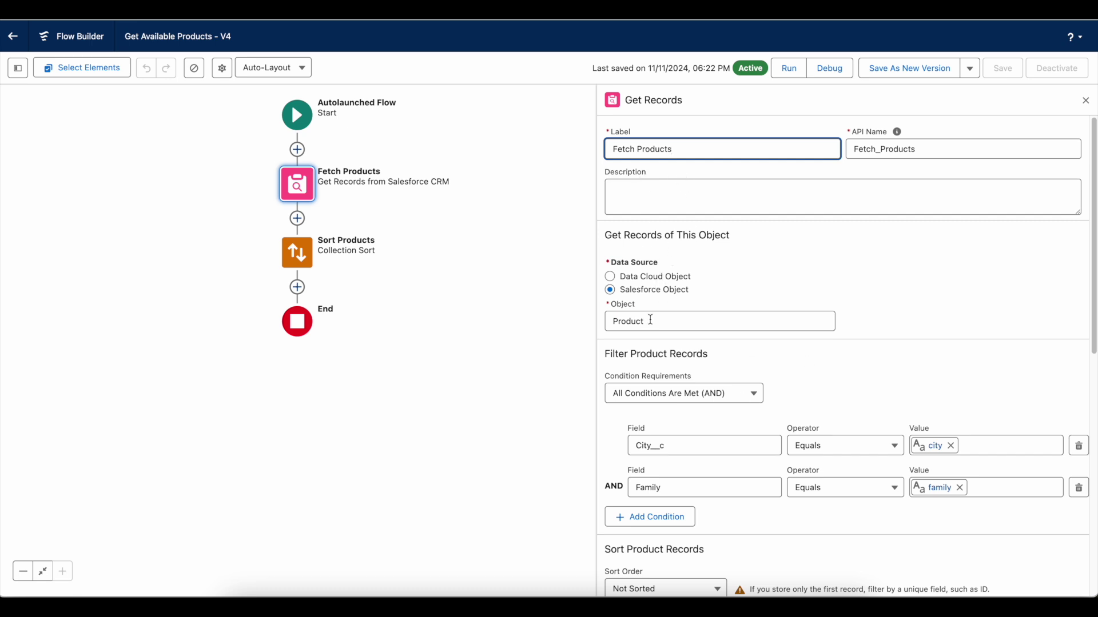
scroll(704, 325, down, 3)
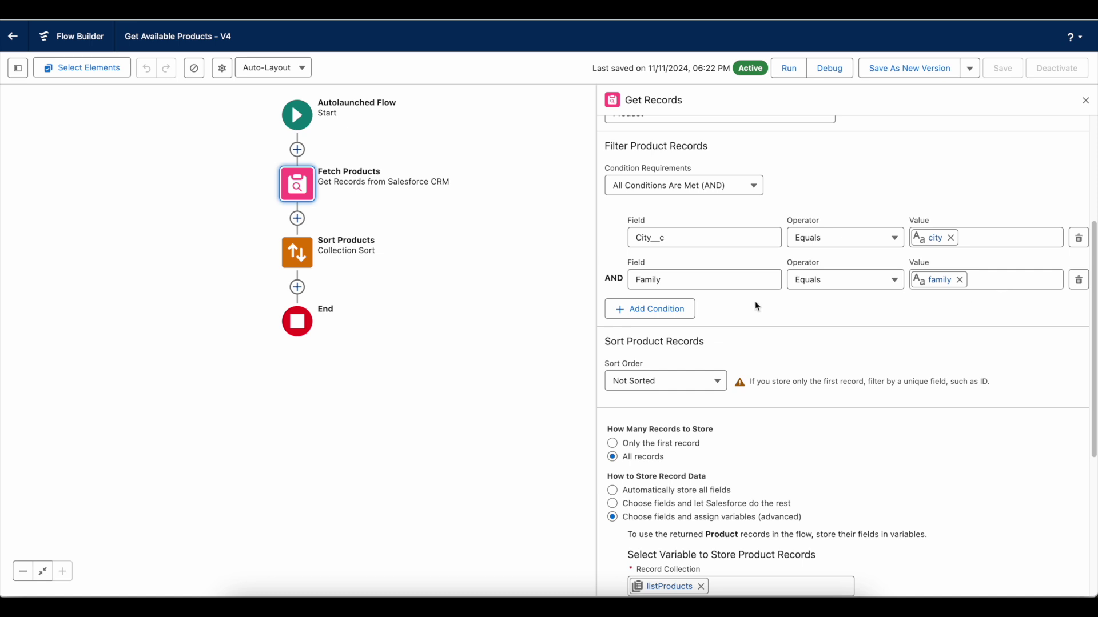
scroll(755, 301, down, 1)
- Review the Sort Products step sorting listProducts by Name ascending, max 50 items
click(299, 253)
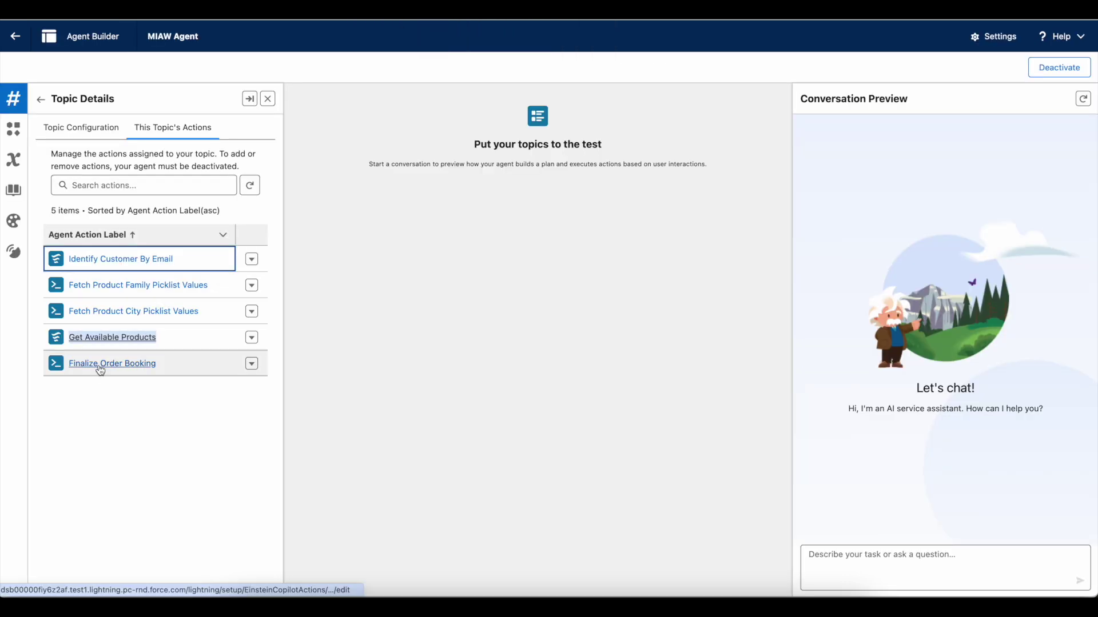
- Open Finalize Order Booking in a new tab and follow its AgentforceFinalizeOrder Apex class reference
right_click(100, 369)
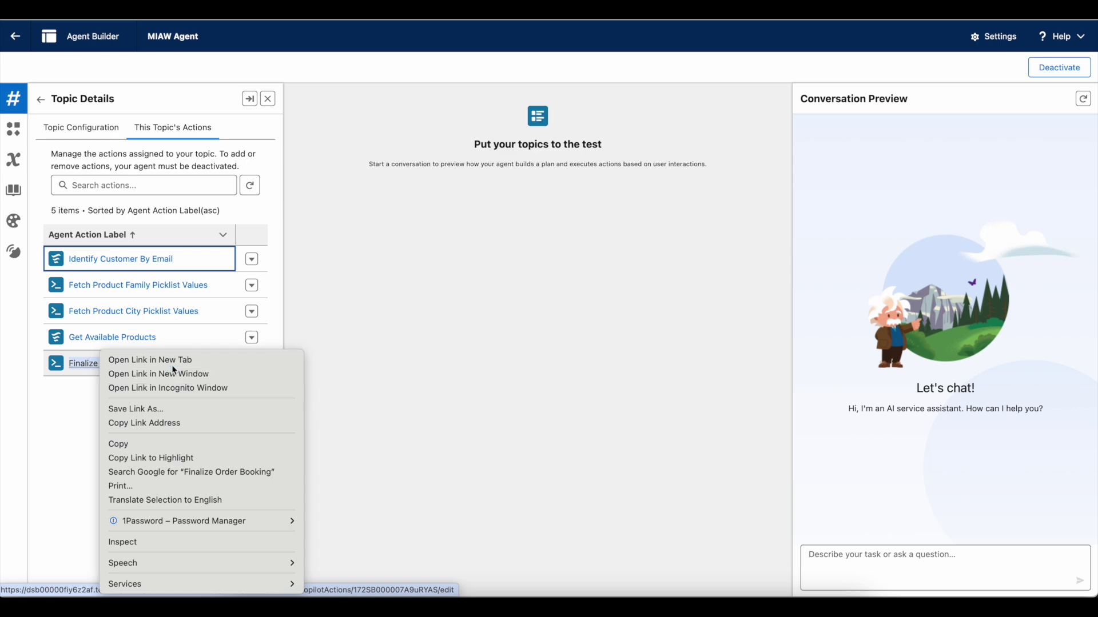
click(240, 372)
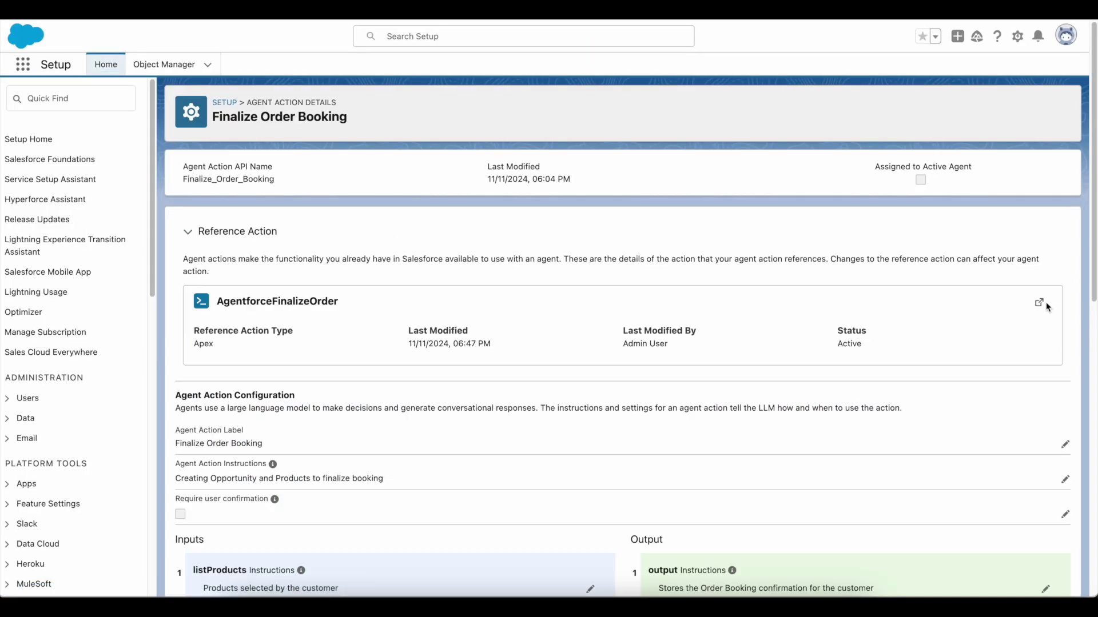
click(1037, 304)
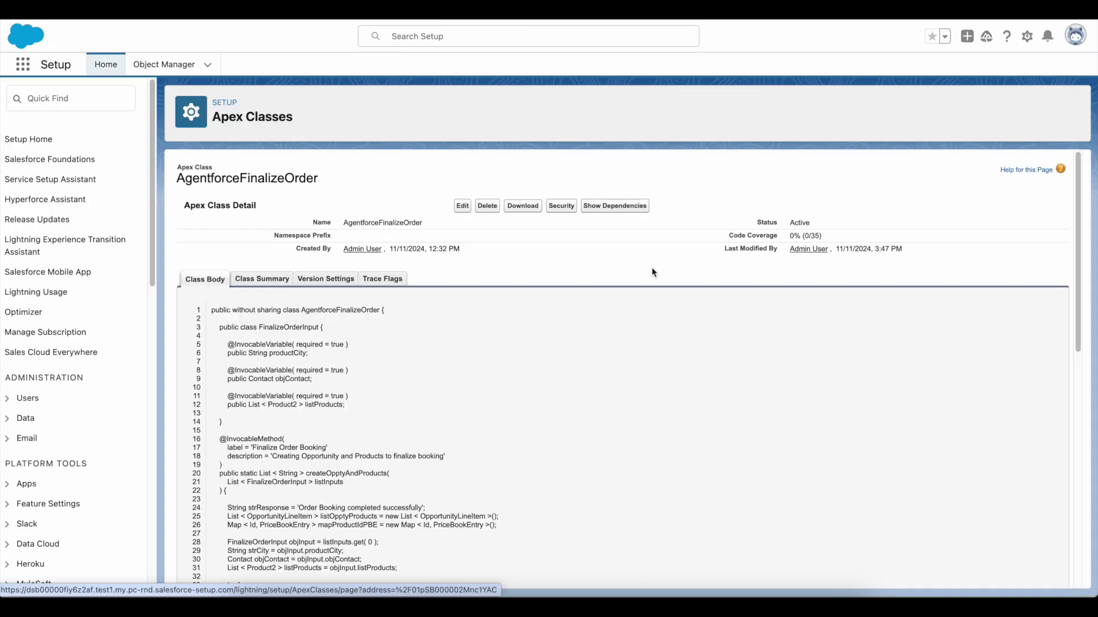
scroll(651, 267, down, 3)
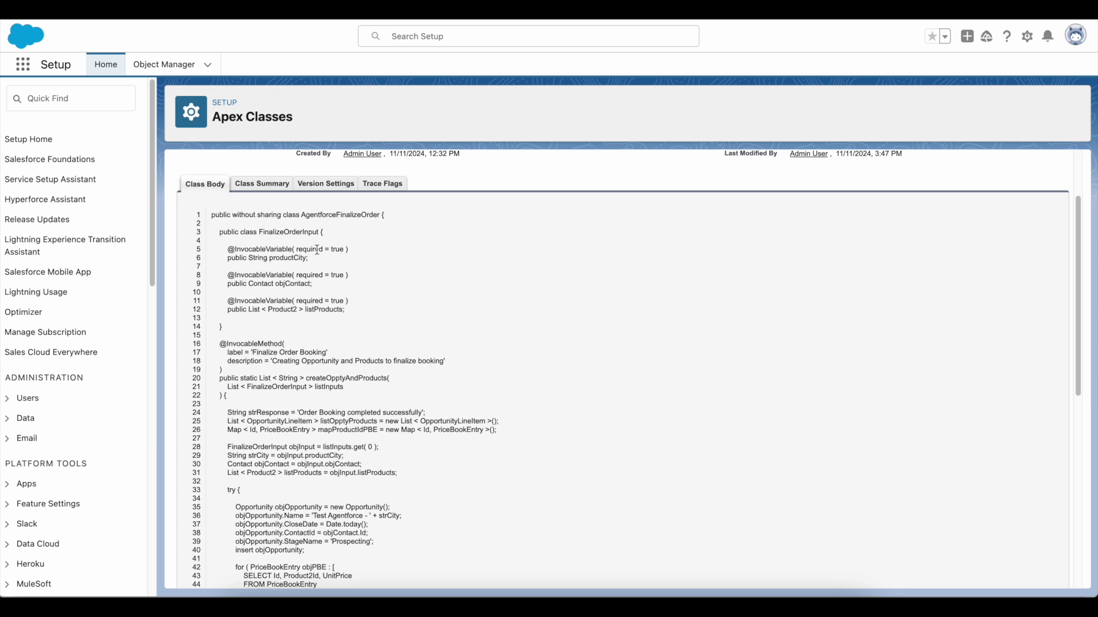
- Highlight the productCity and objContact inputs and the line inserting the opportunity products
double_click(277, 257)
double_click(290, 283)
drag(225, 310, 345, 311)
scroll(344, 315, down, 1)
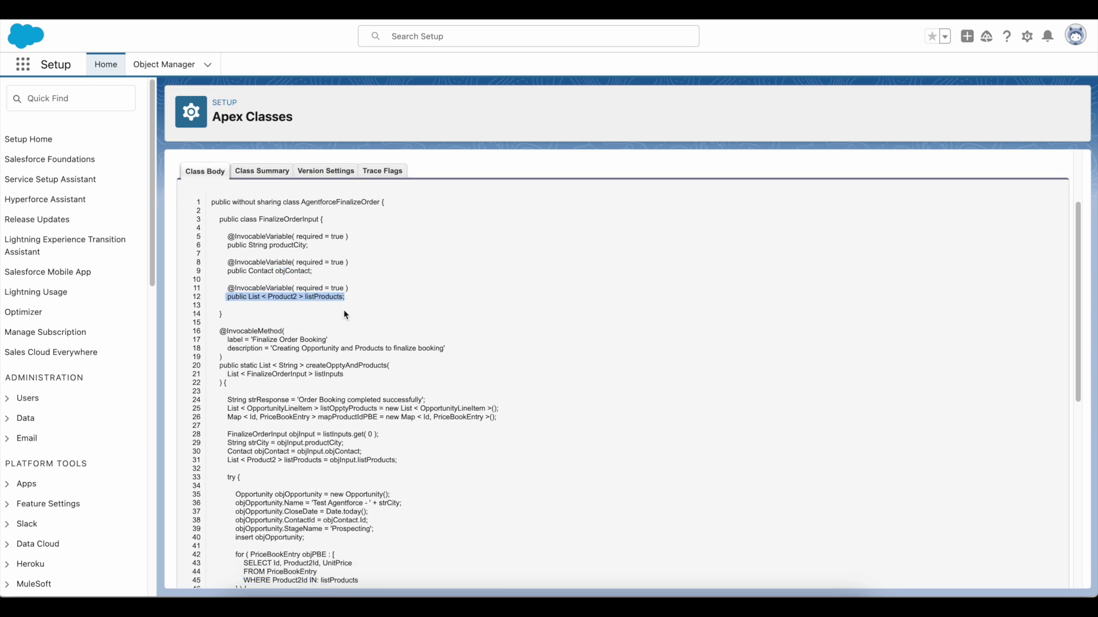
scroll(345, 315, down, 1)
scroll(301, 313, down, 2)
scroll(249, 310, down, 2)
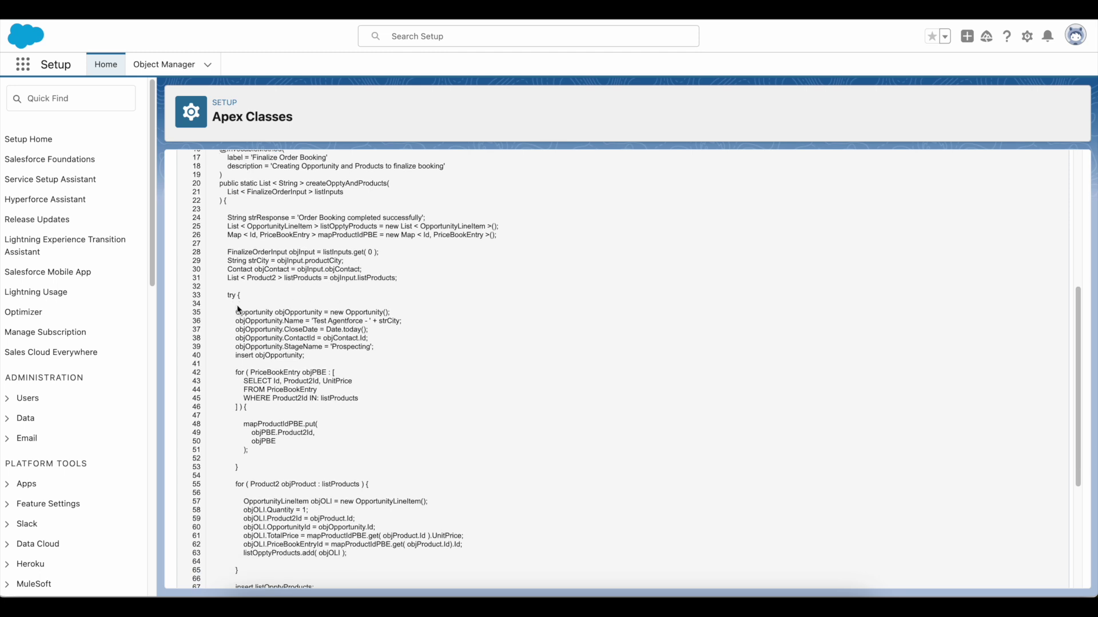
scroll(322, 298, down, 2)
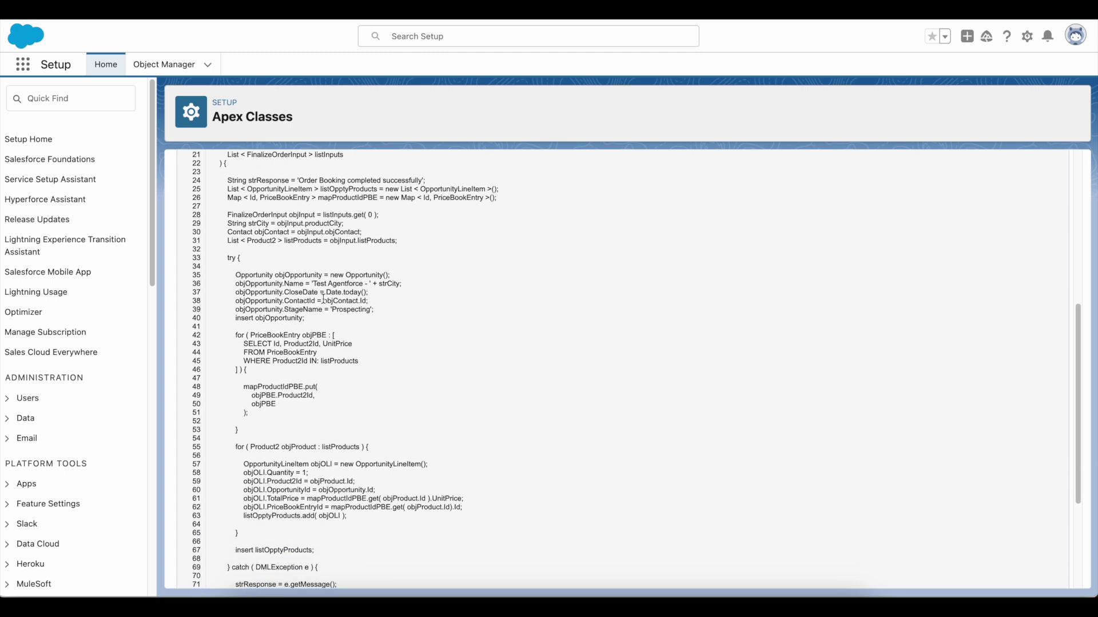
scroll(322, 298, down, 2)
scroll(324, 303, down, 1)
scroll(324, 318, down, 1)
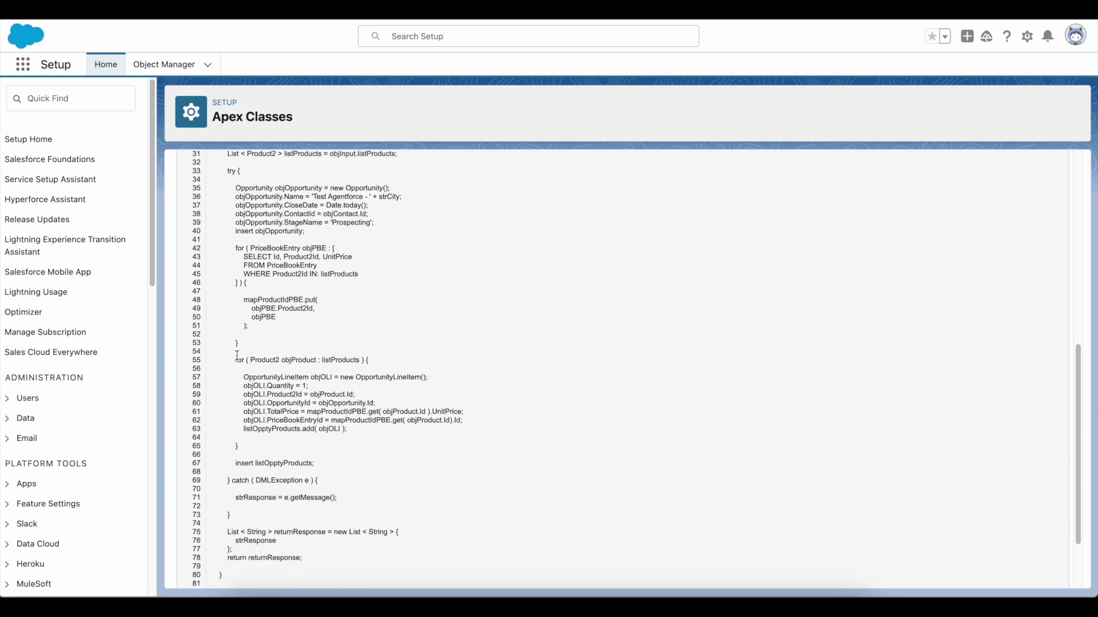
drag(236, 464, 324, 466)
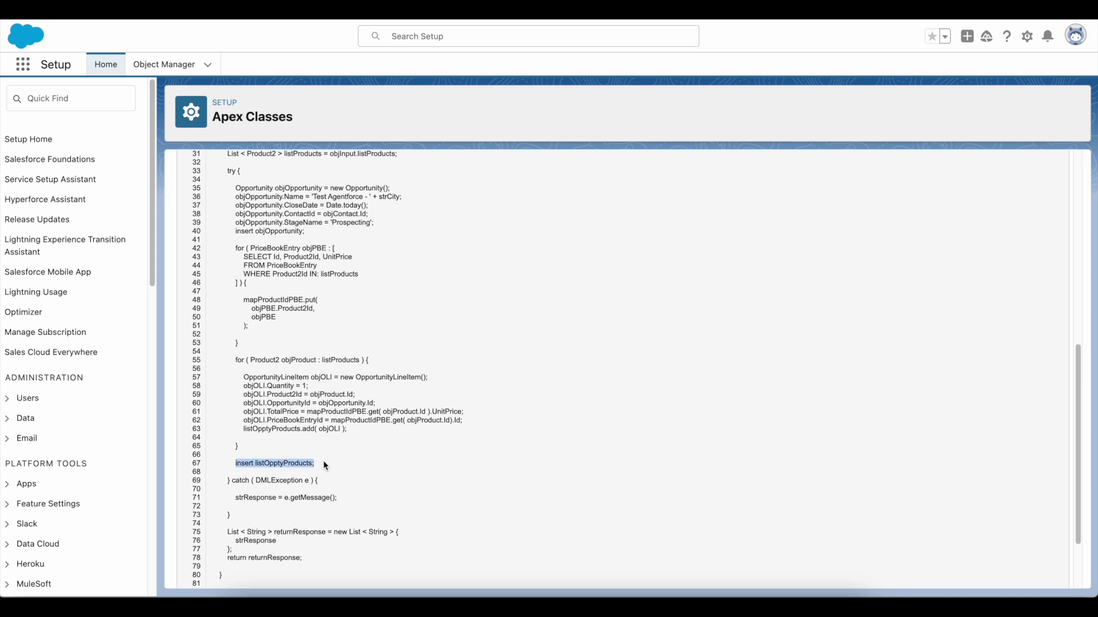
scroll(353, 411, down, 2)
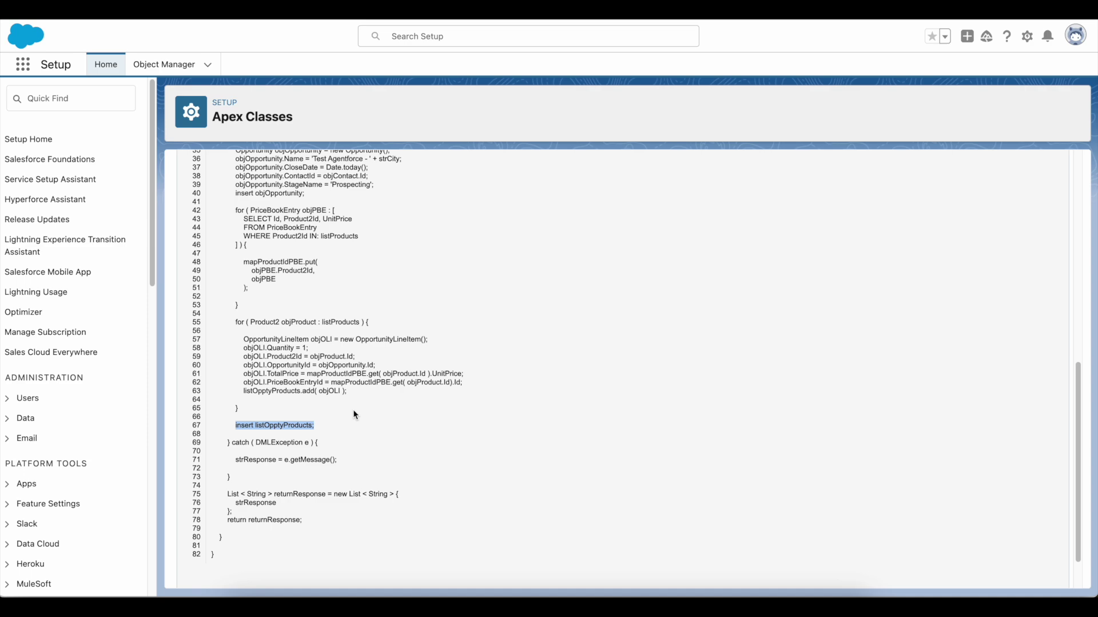
scroll(353, 408, up, 2)
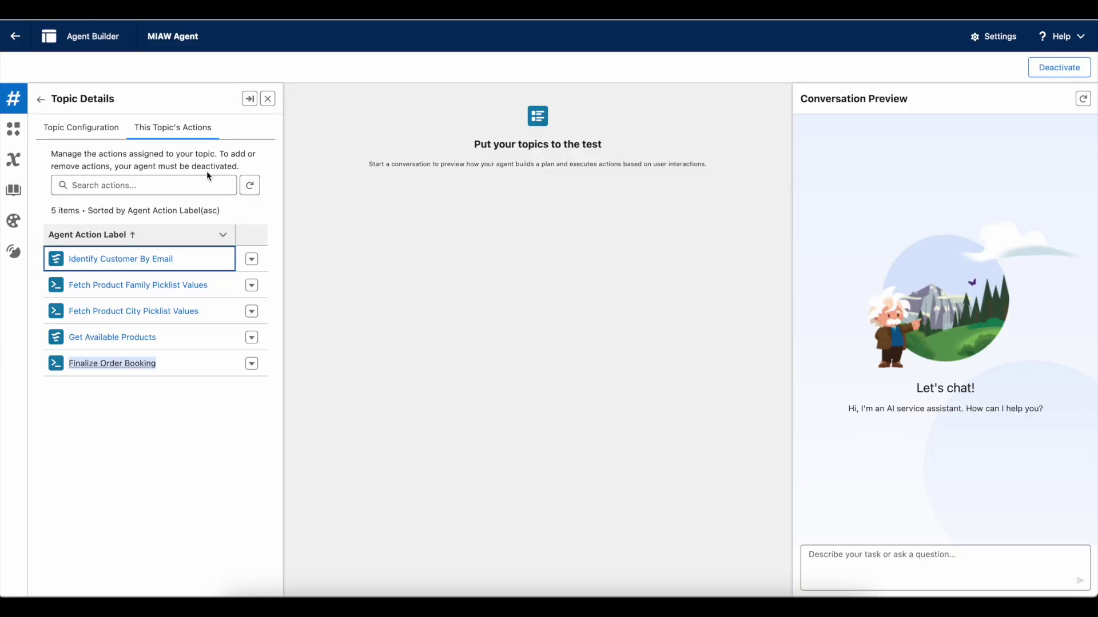
- Show the Order Booking topic's configuration in Agent Builder again
click(87, 134)
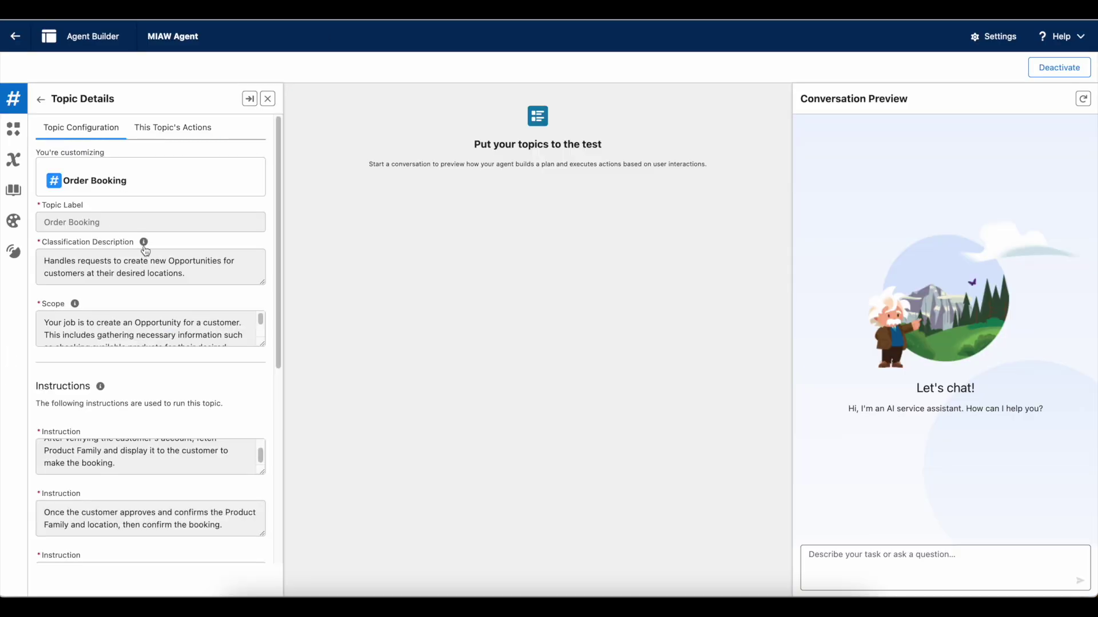